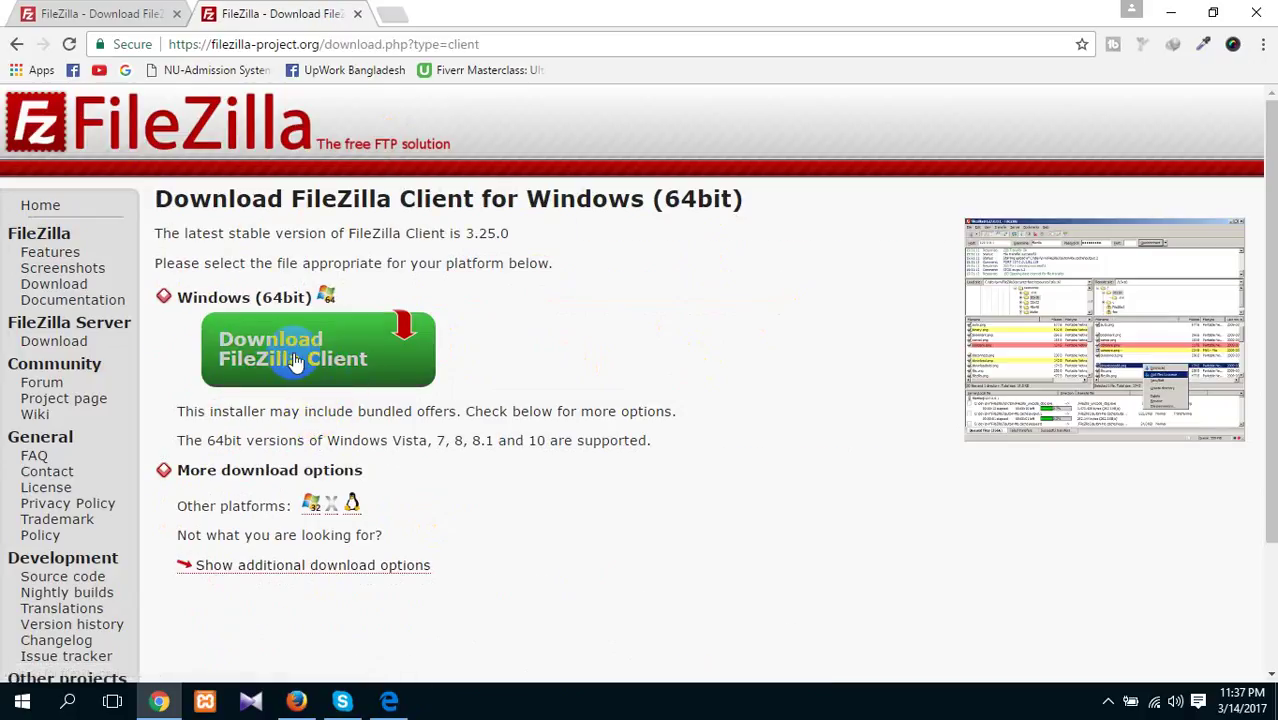
Download the 6.69 MB FileZilla 3.25.0 64-bit installer with IDM and open its folder
click(350, 368)
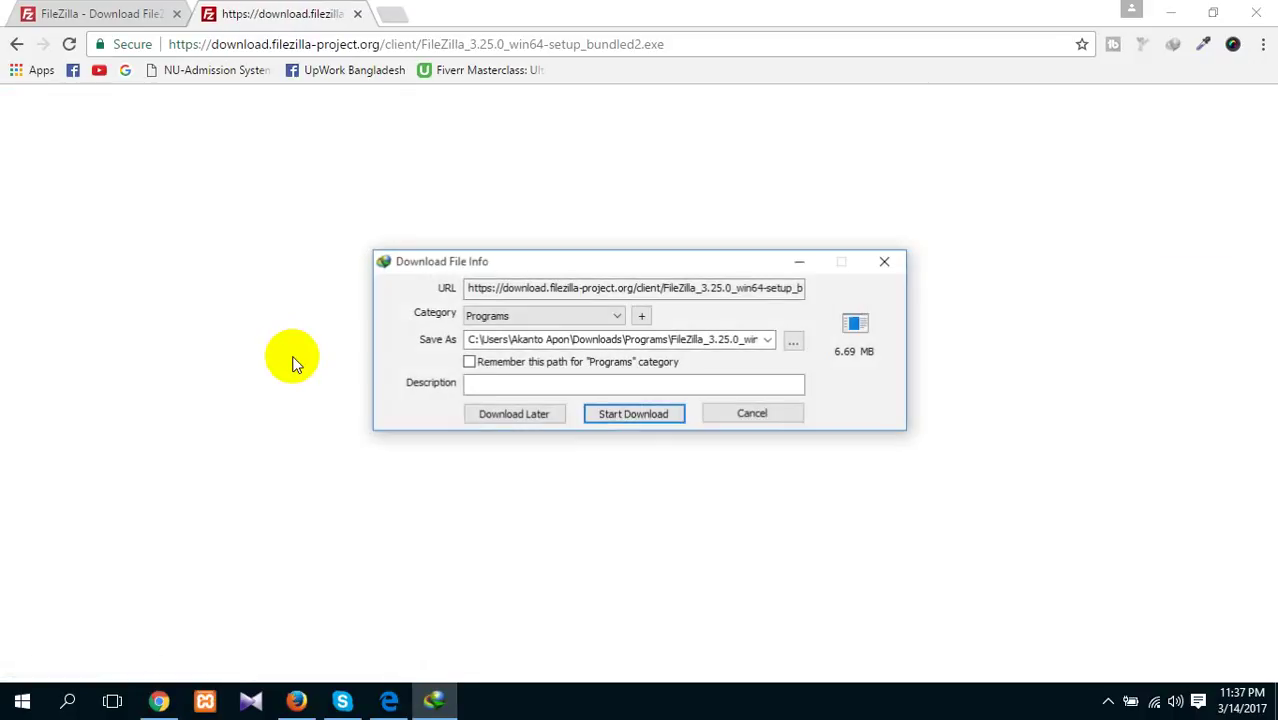
click(617, 418)
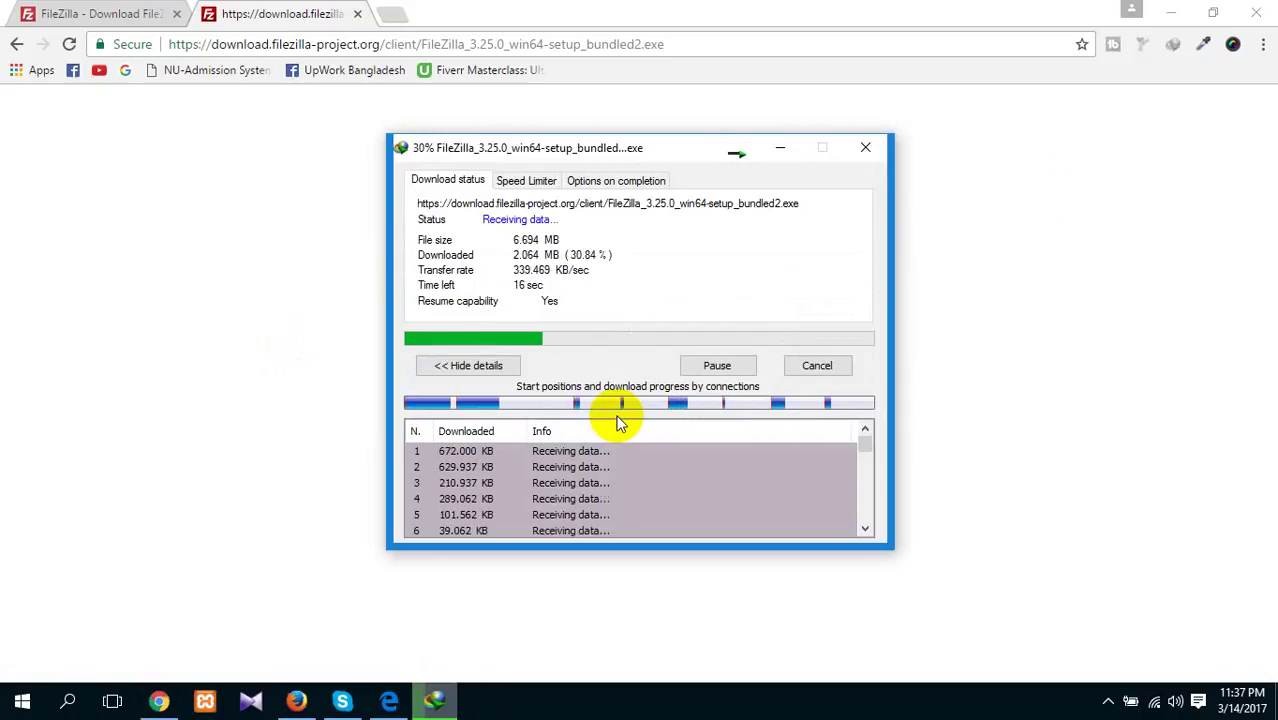
click(1174, 12)
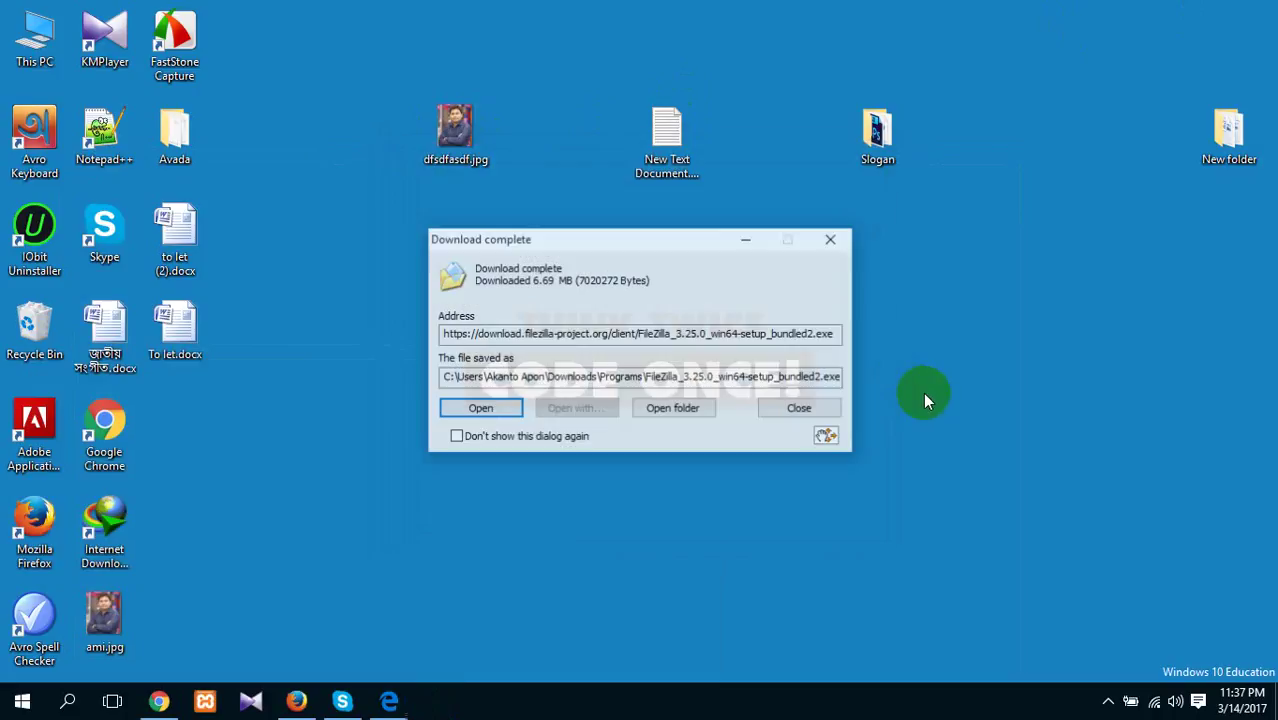
click(680, 407)
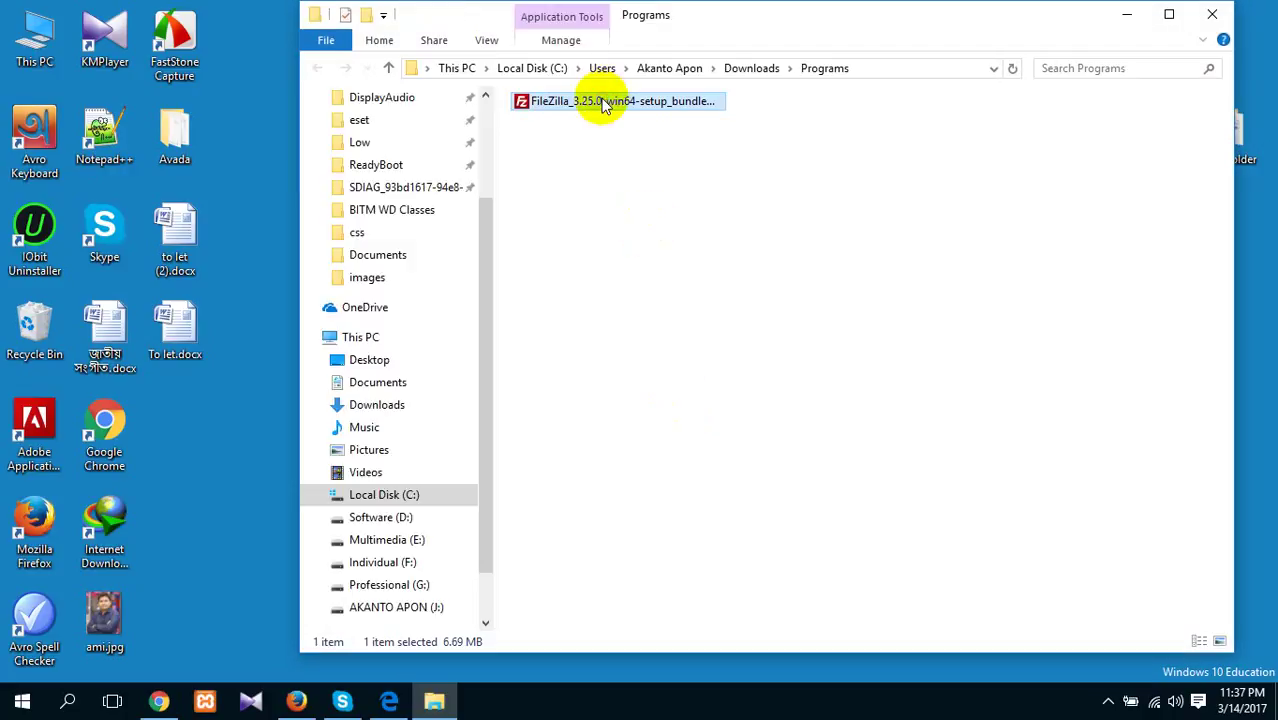
Run the FileZilla installer as administrator, accept the licence and install for all users
right_click(603, 103)
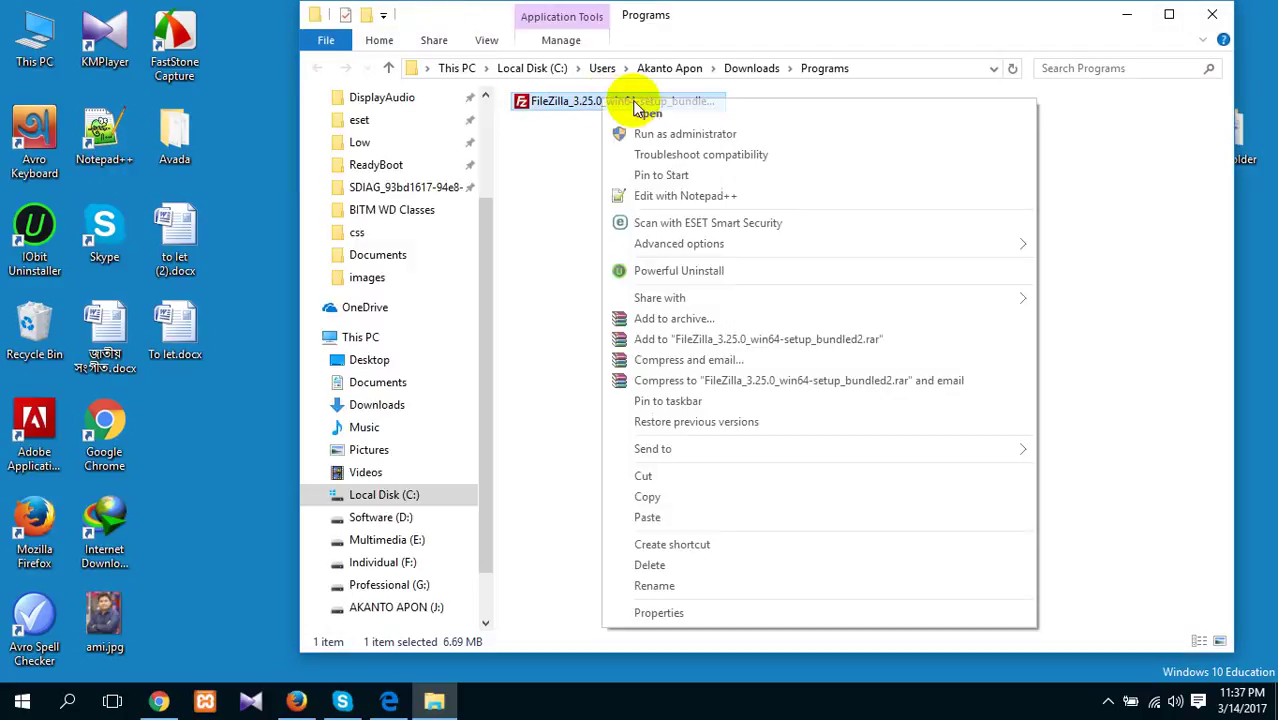
click(625, 128)
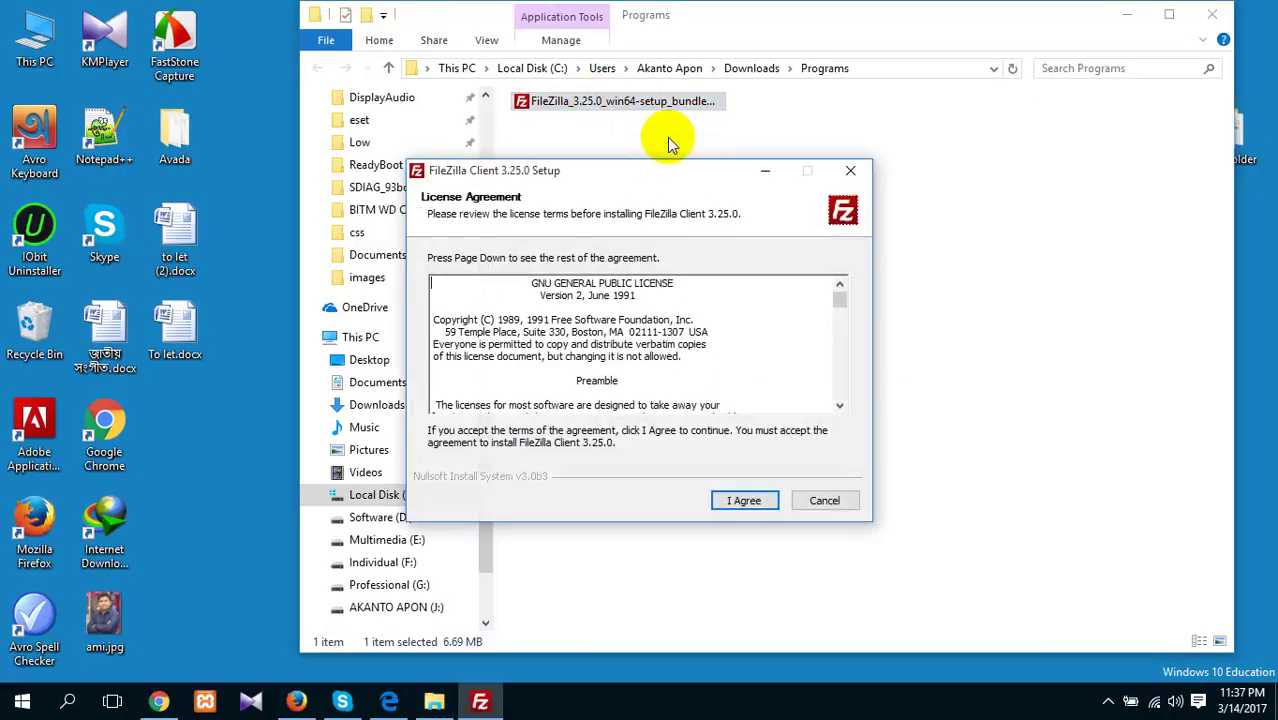
click(740, 503)
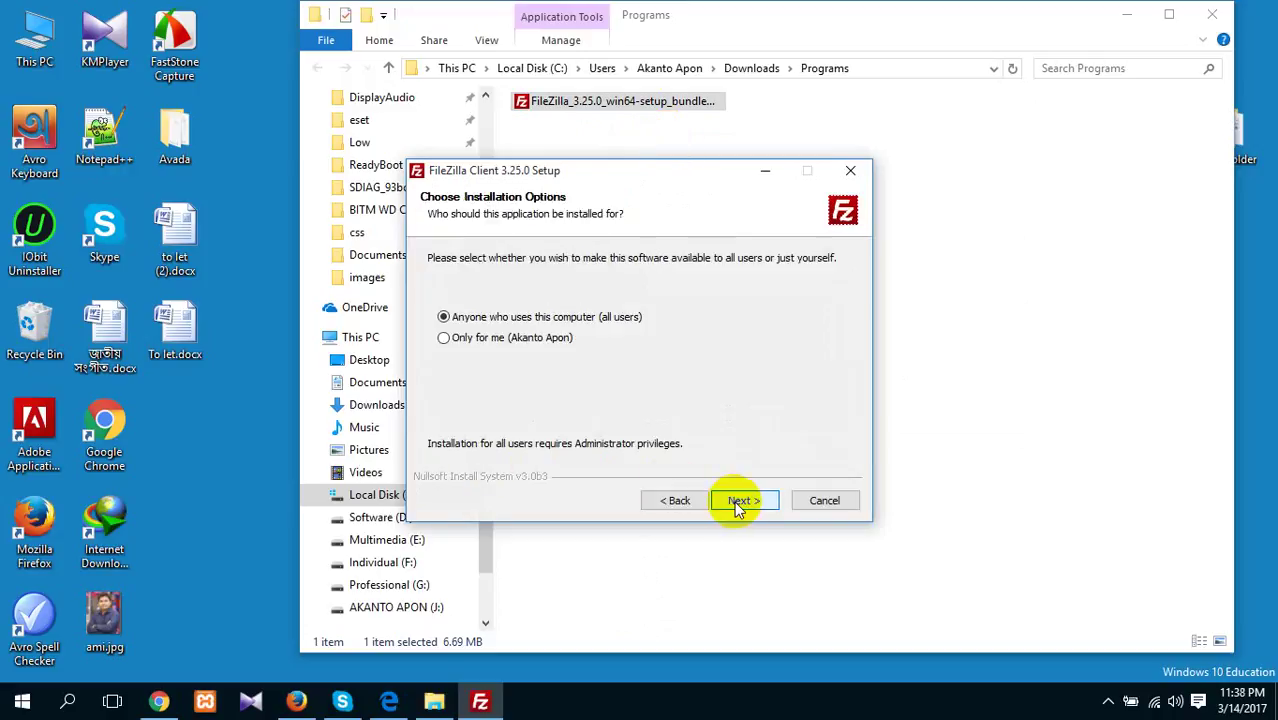
click(740, 503)
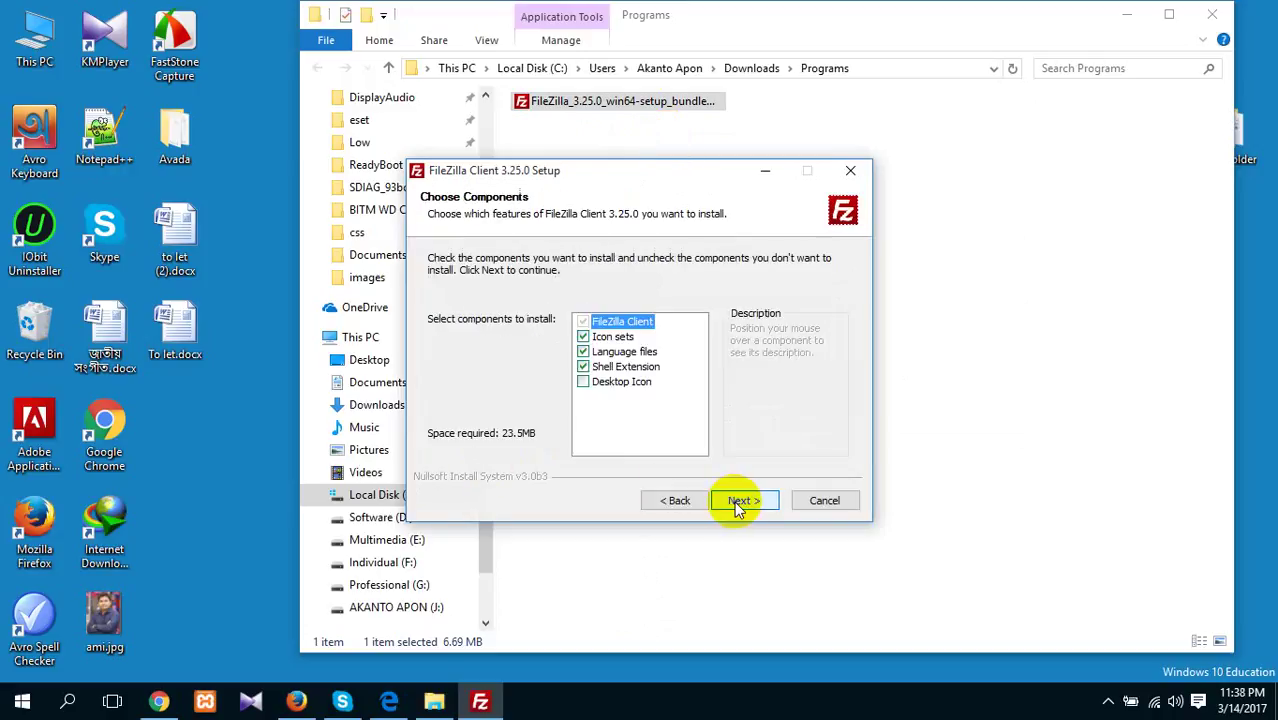
Add a desktop icon, install to the default location, launch FileZilla and close File Explorer
click(615, 383)
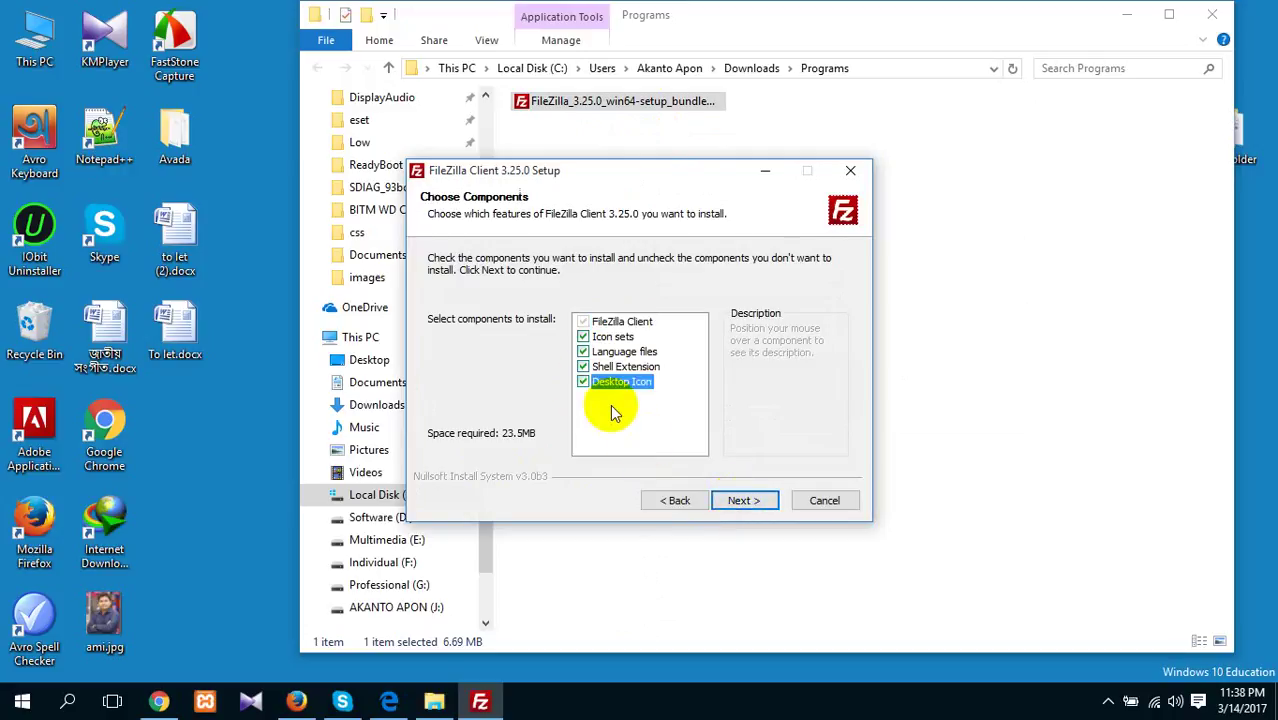
click(747, 502)
click(752, 502)
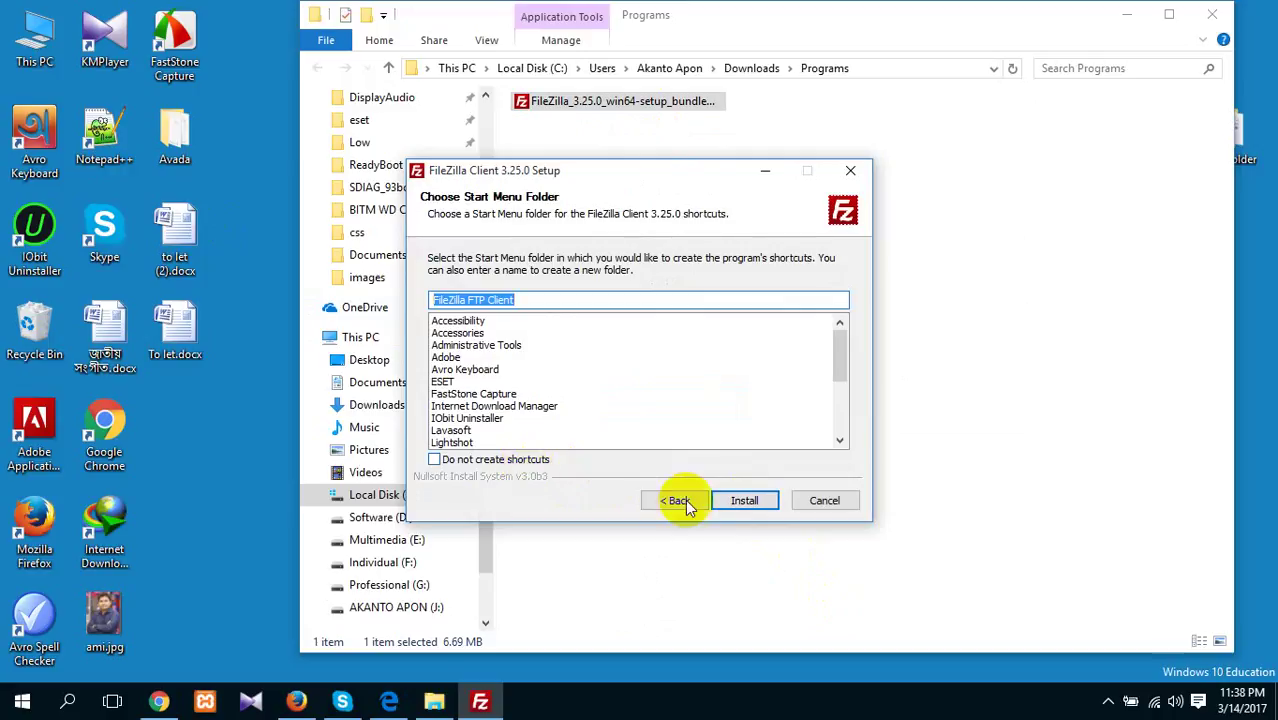
click(747, 502)
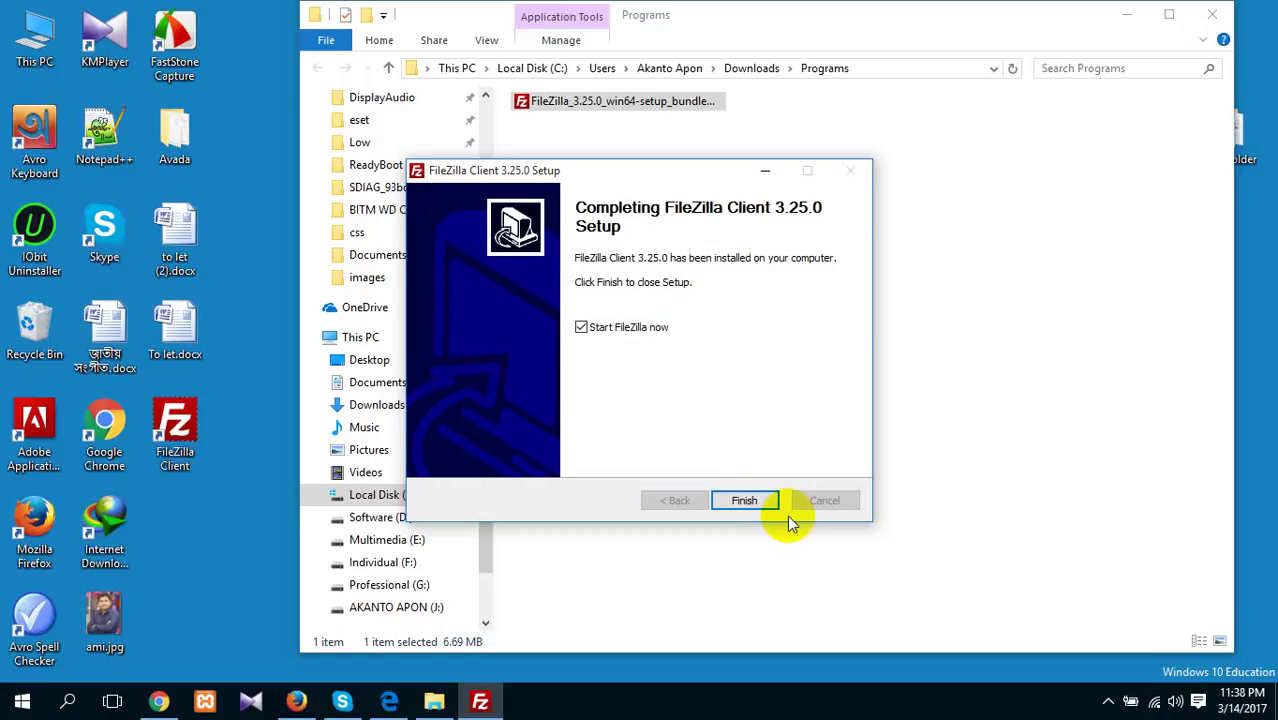
click(757, 500)
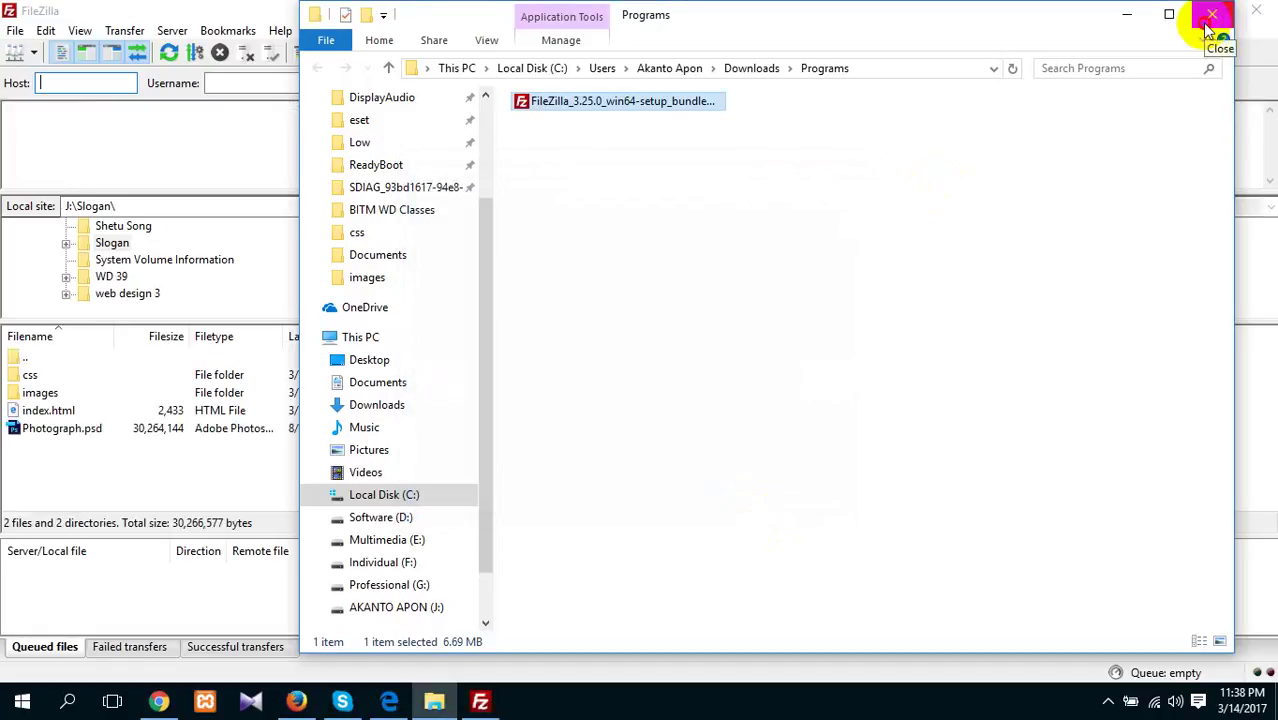
click(1210, 22)
Refresh the desktop and relaunch FileZilla Client from its new desktop shortcut
click(1175, 18)
click(176, 436)
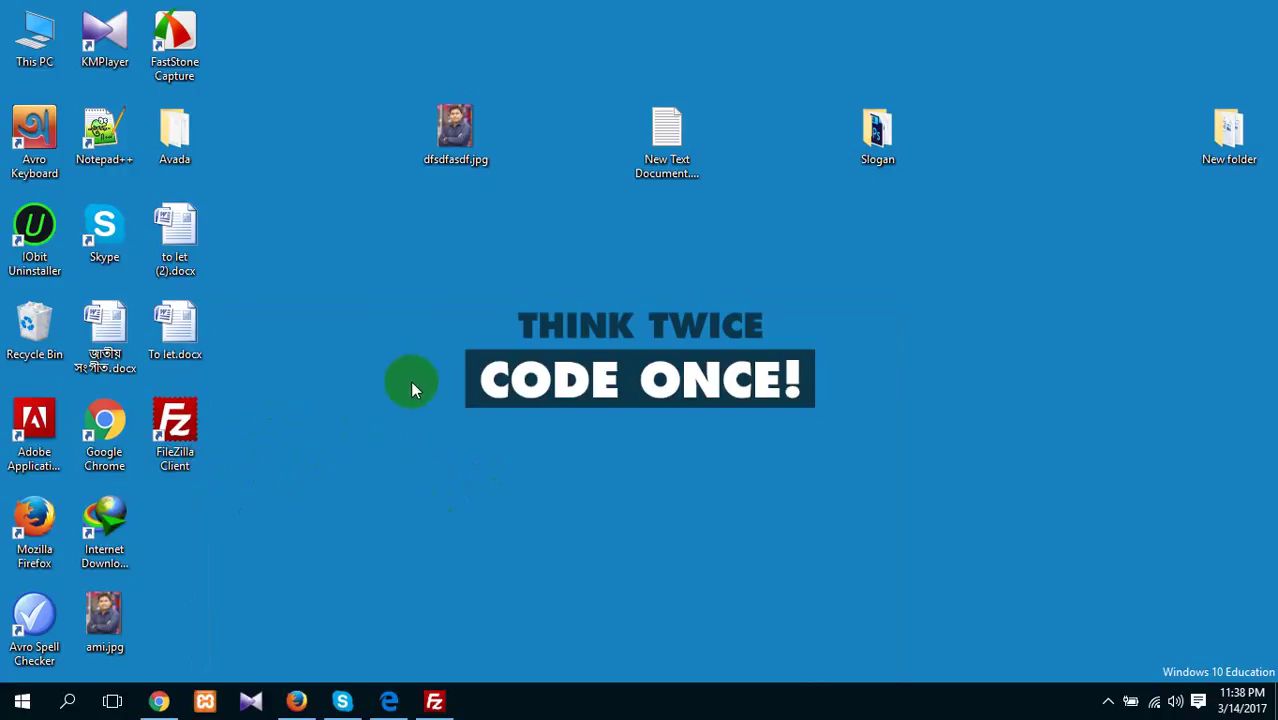
right_click(398, 272)
click(479, 326)
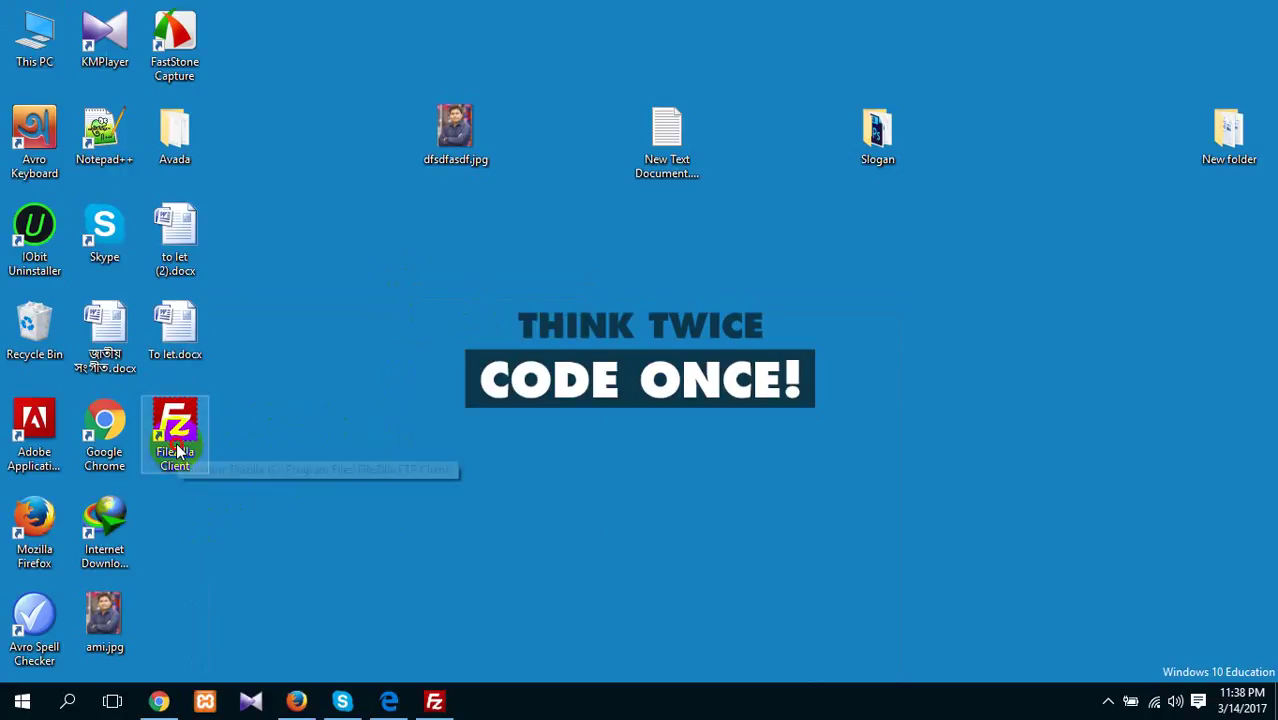
double_click(200, 452)
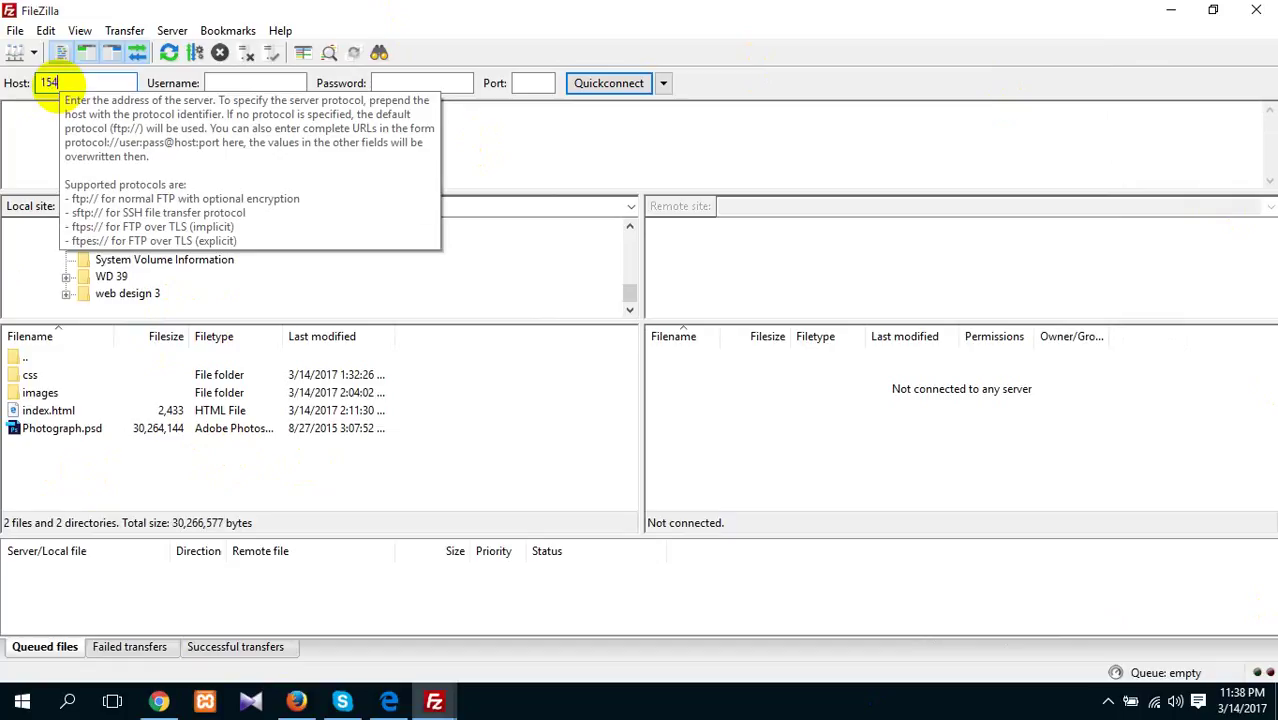
Enter the full server host address and the account username in the Quickconnect bar
text(7)
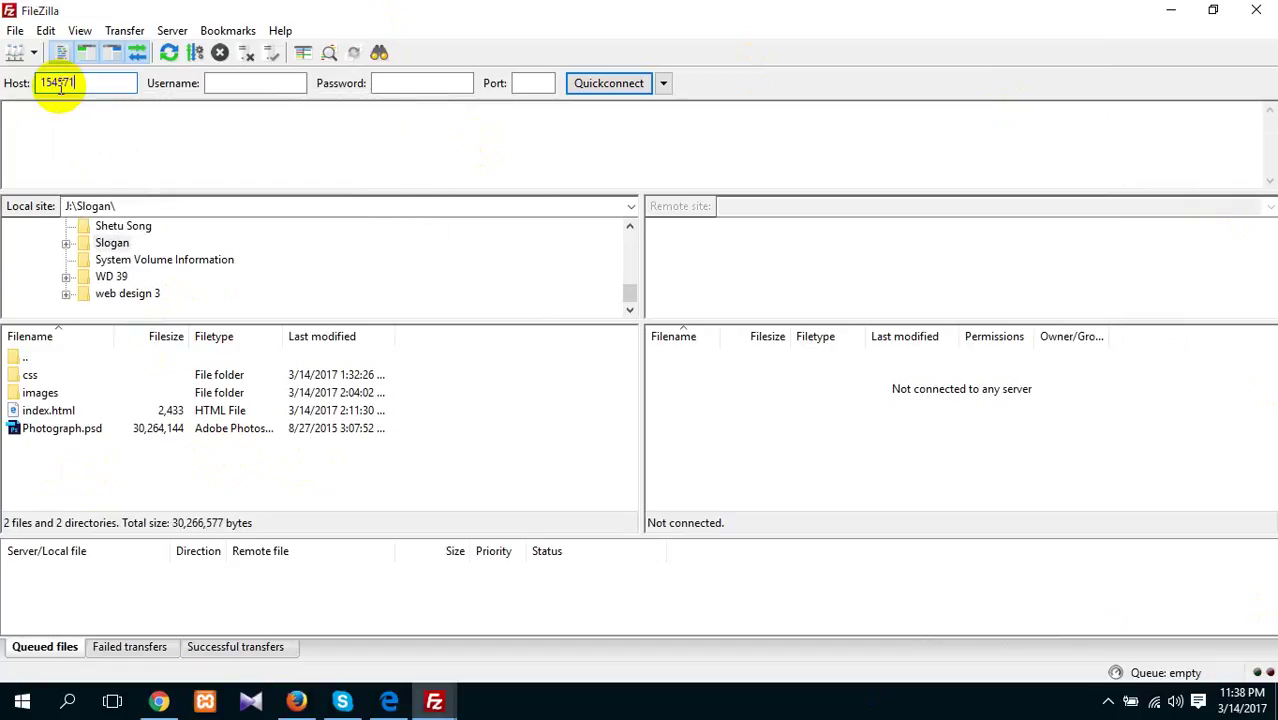
text(1.pondit.com)
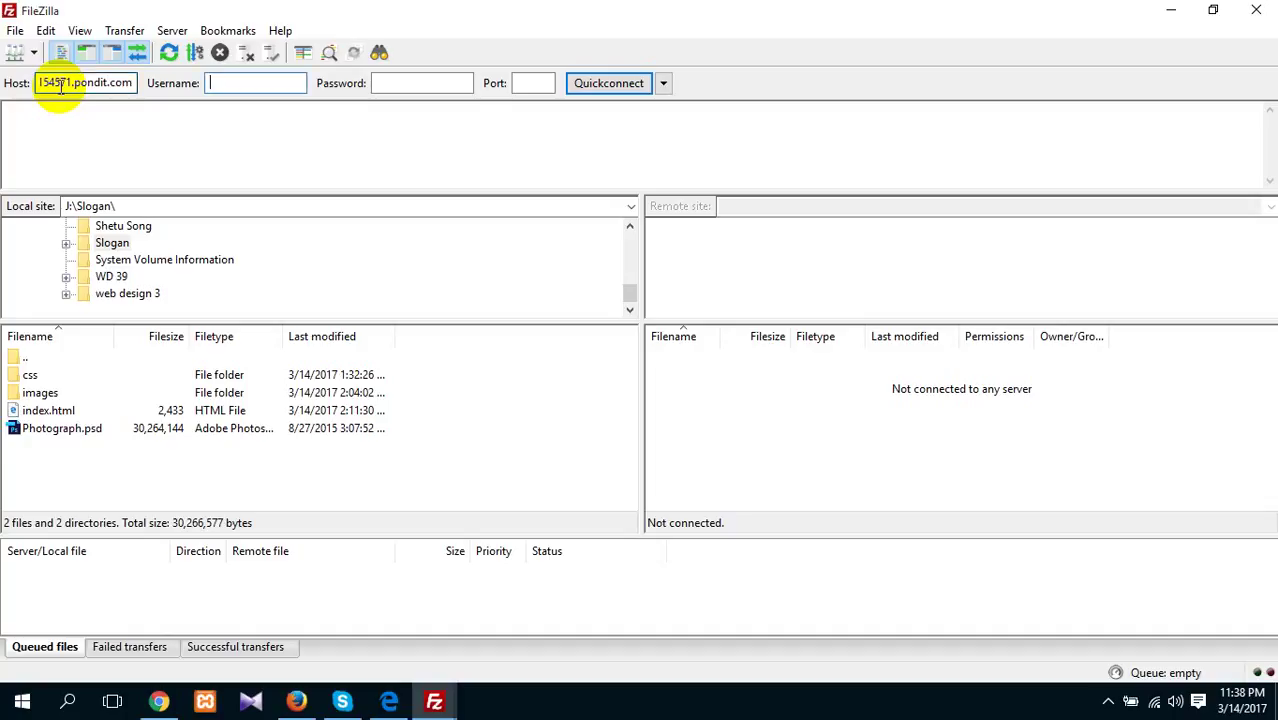
key(Tab)
text(a)
text(8dw)
text(d39)
text(f)
text(aisal)
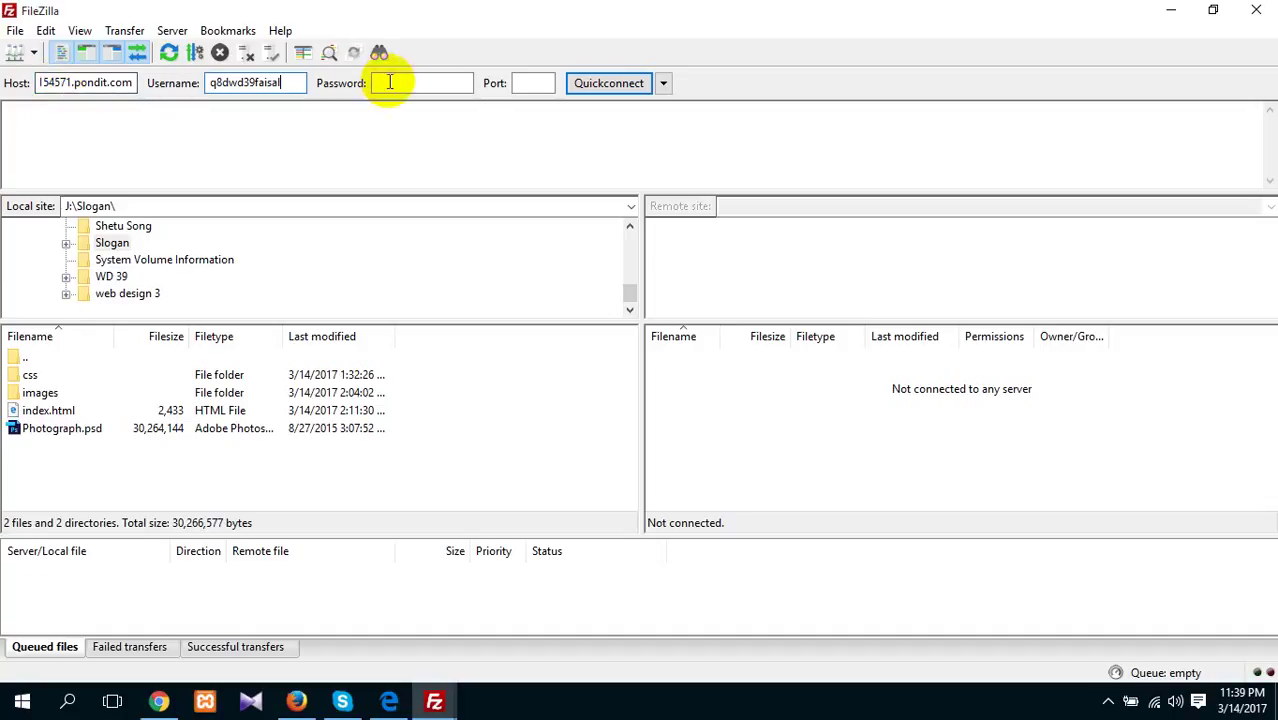
Type the account password into the Password field, correcting a mistyped entry
click(392, 83)
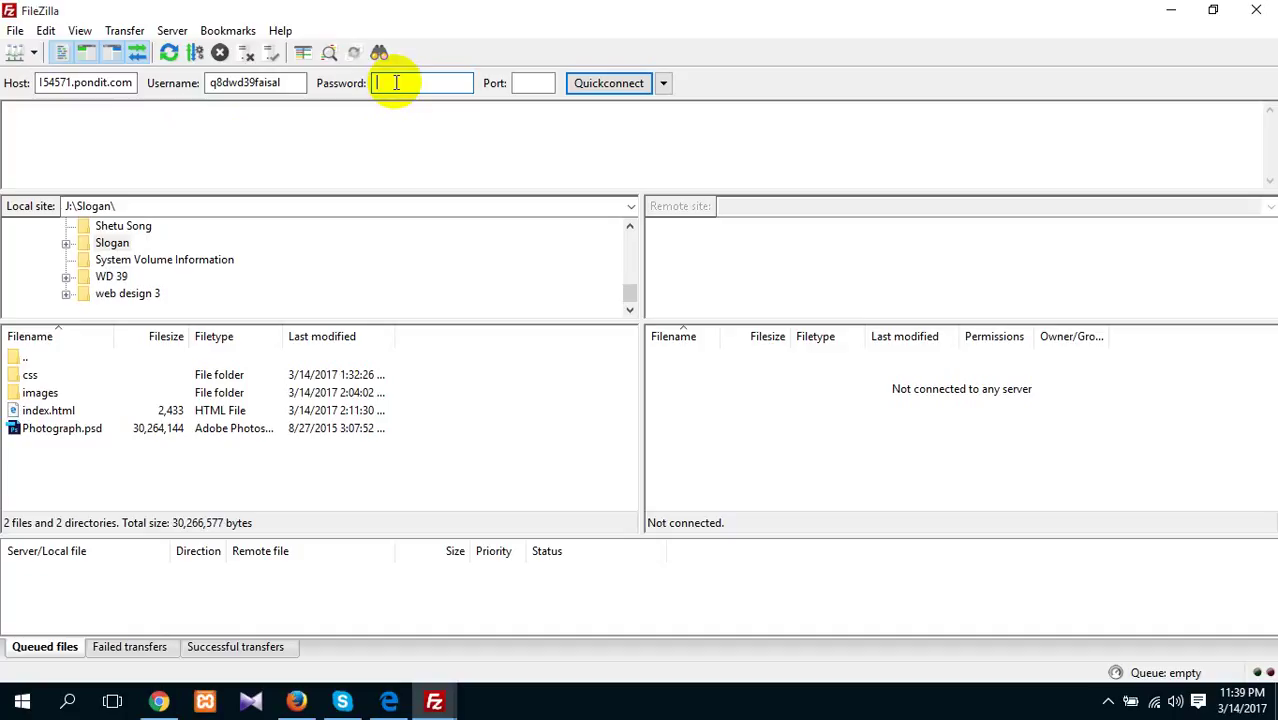
text(aaaaaaaaaaaa)
key(BackSpace)
key(BackSpace)
key(BackSpace)
key(BackSpace)
key(BackSpace)
key(BackSpace)
key(BackSpace)
key(BackSpace)
key(BackSpace)
key(BackSpace)
key(BackSpace)
key(BackSpace)
text(•••••••)
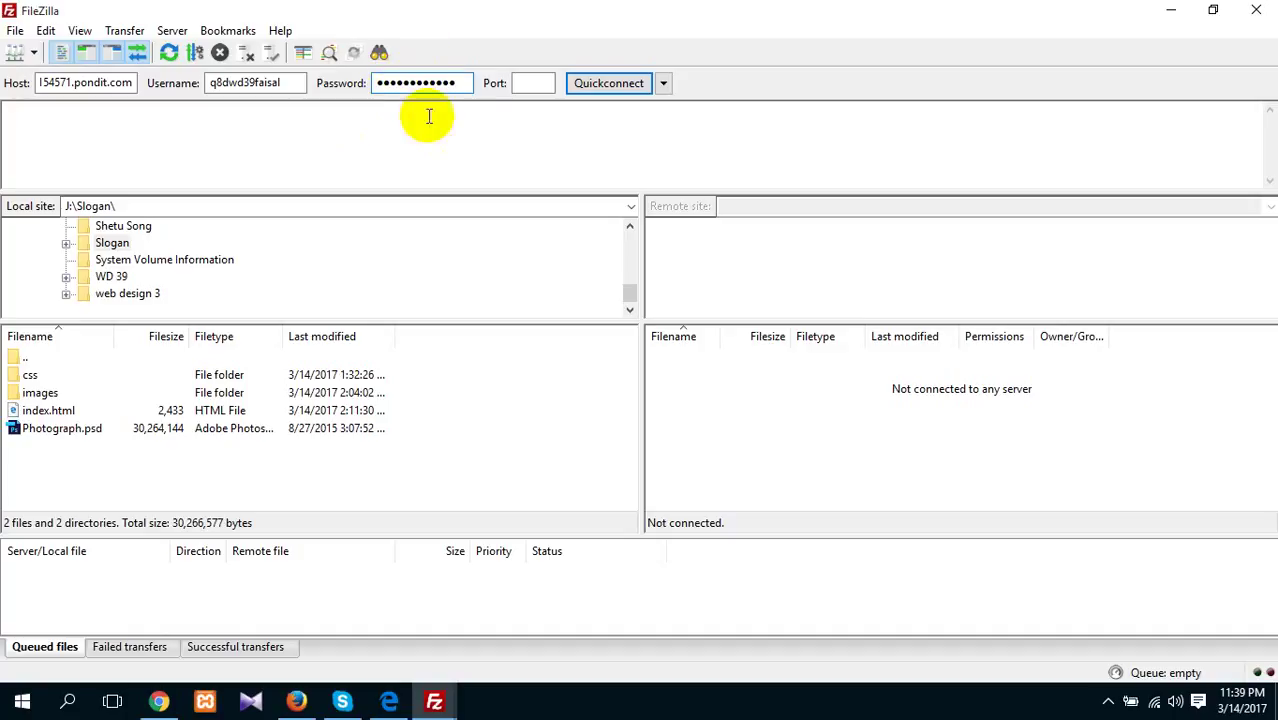
Quickconnect to the server and view its root folders, including cgi-bin, web and webdav
click(608, 83)
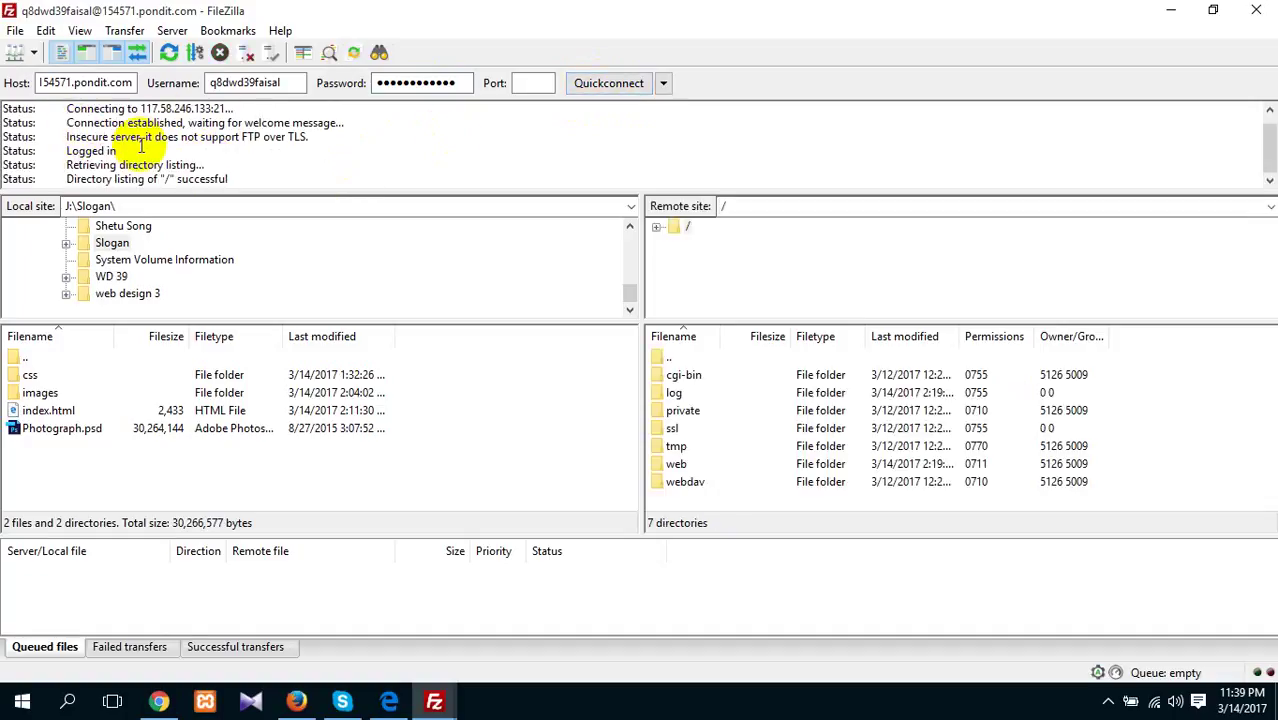
scroll(200, 170, up, 1)
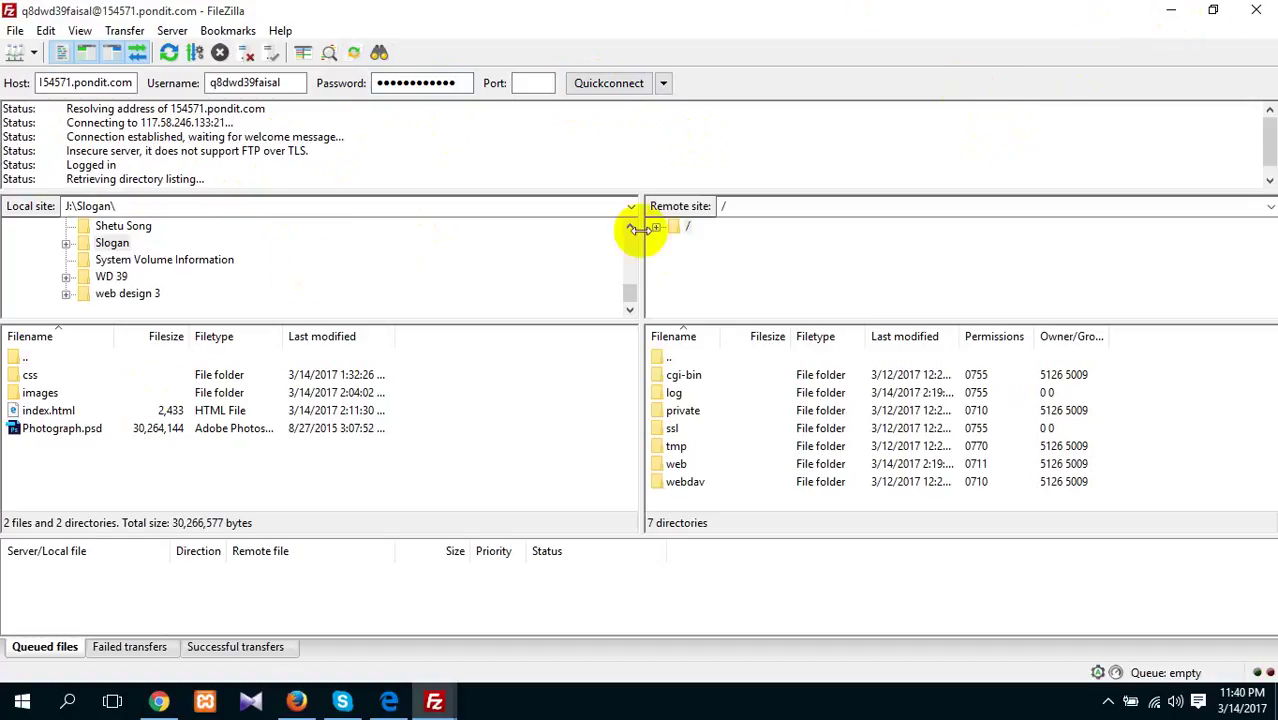
Open the desktop Slogan folder and select Photograph.psd
click(1176, 18)
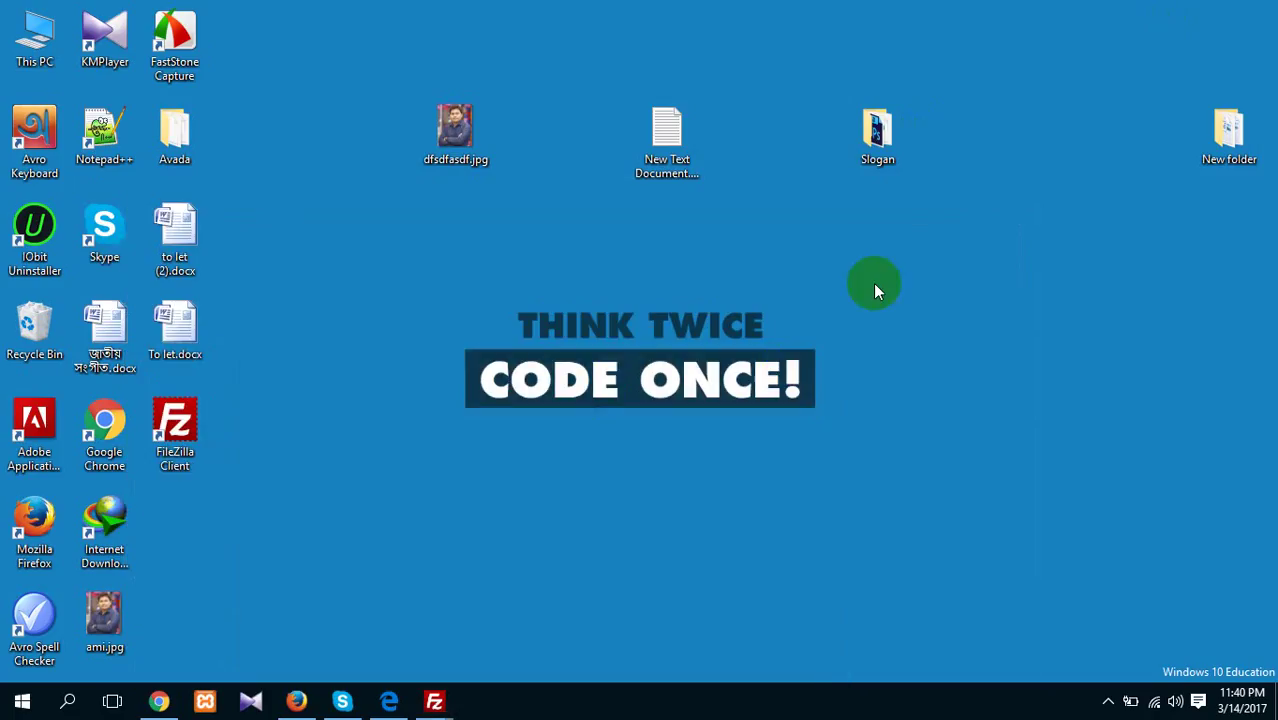
double_click(897, 138)
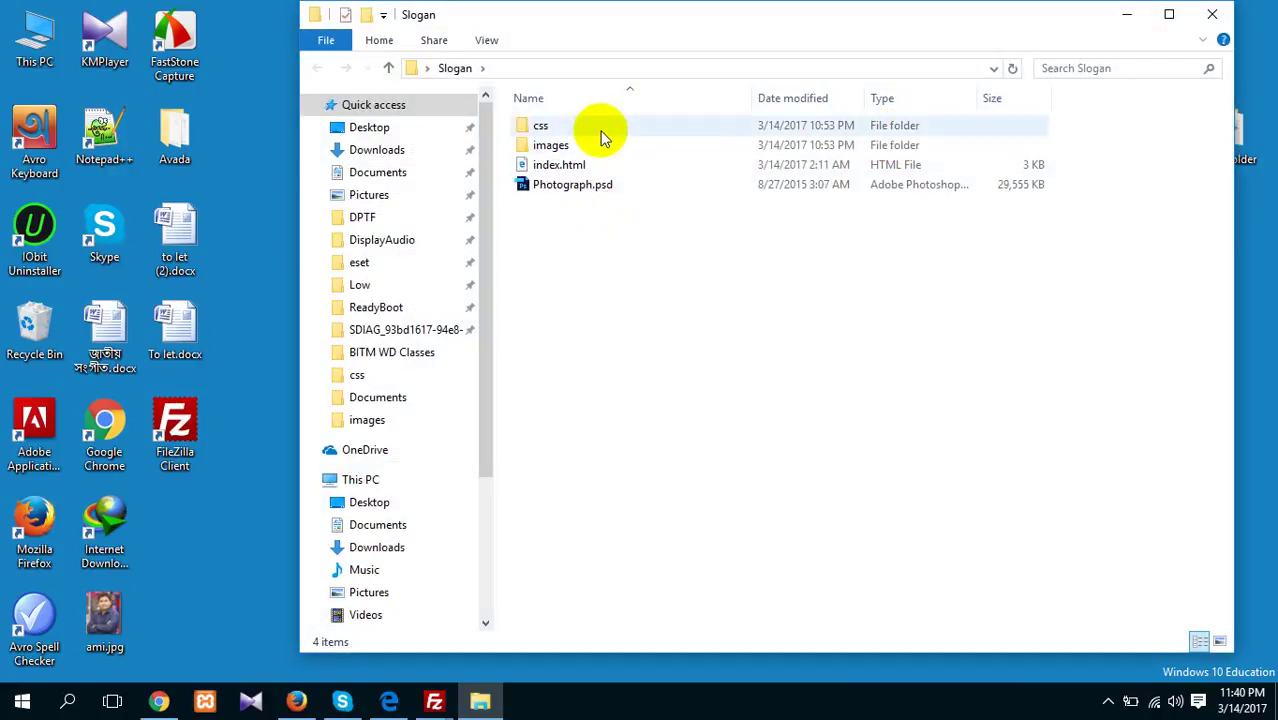
click(589, 150)
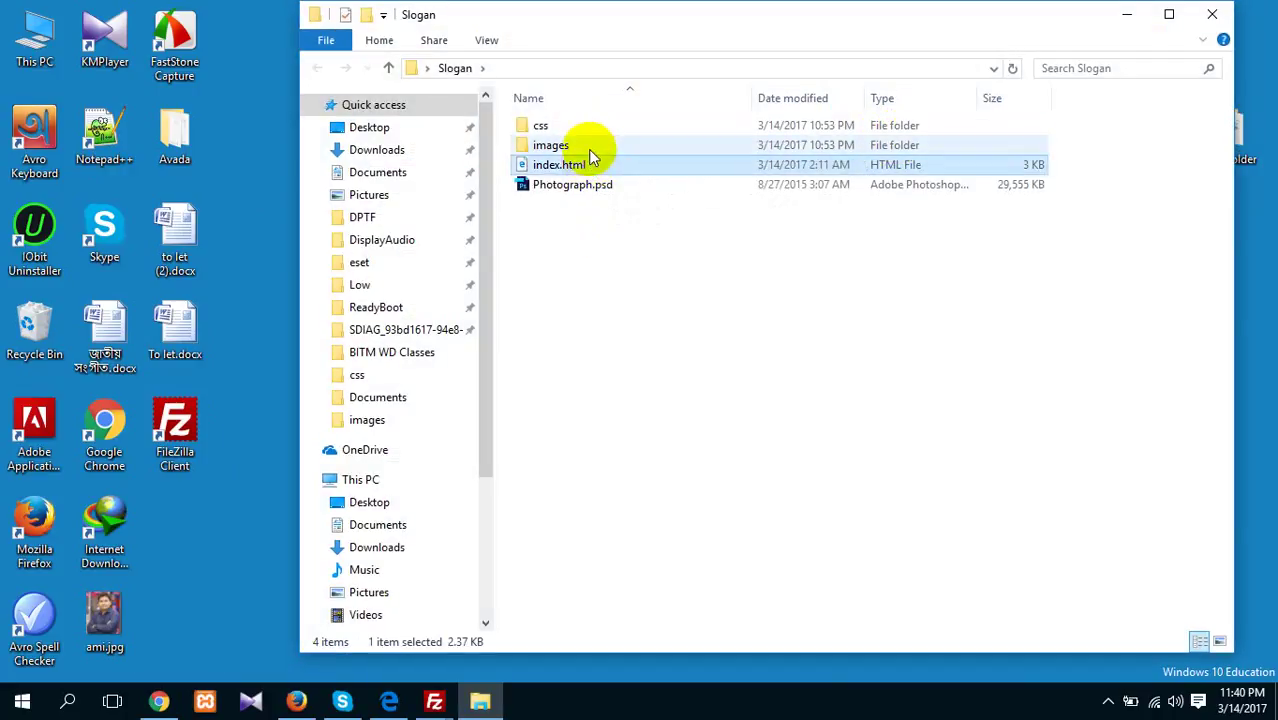
click(590, 125)
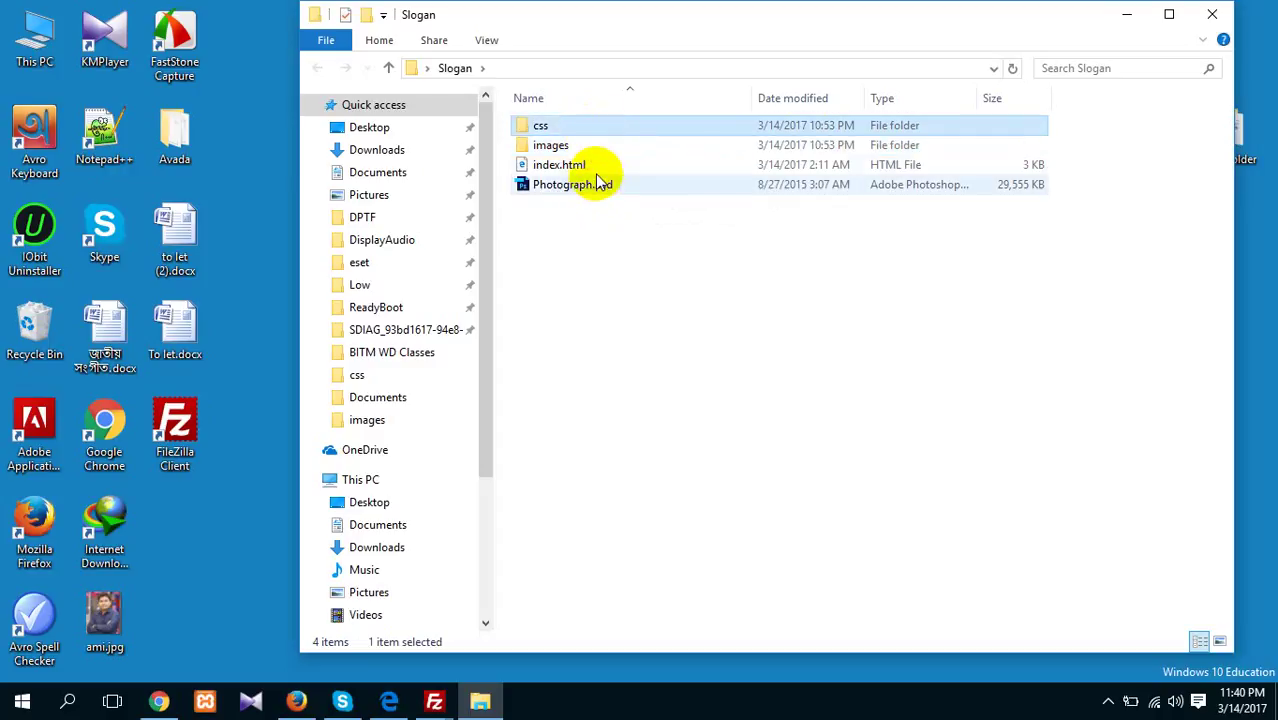
click(598, 164)
click(598, 145)
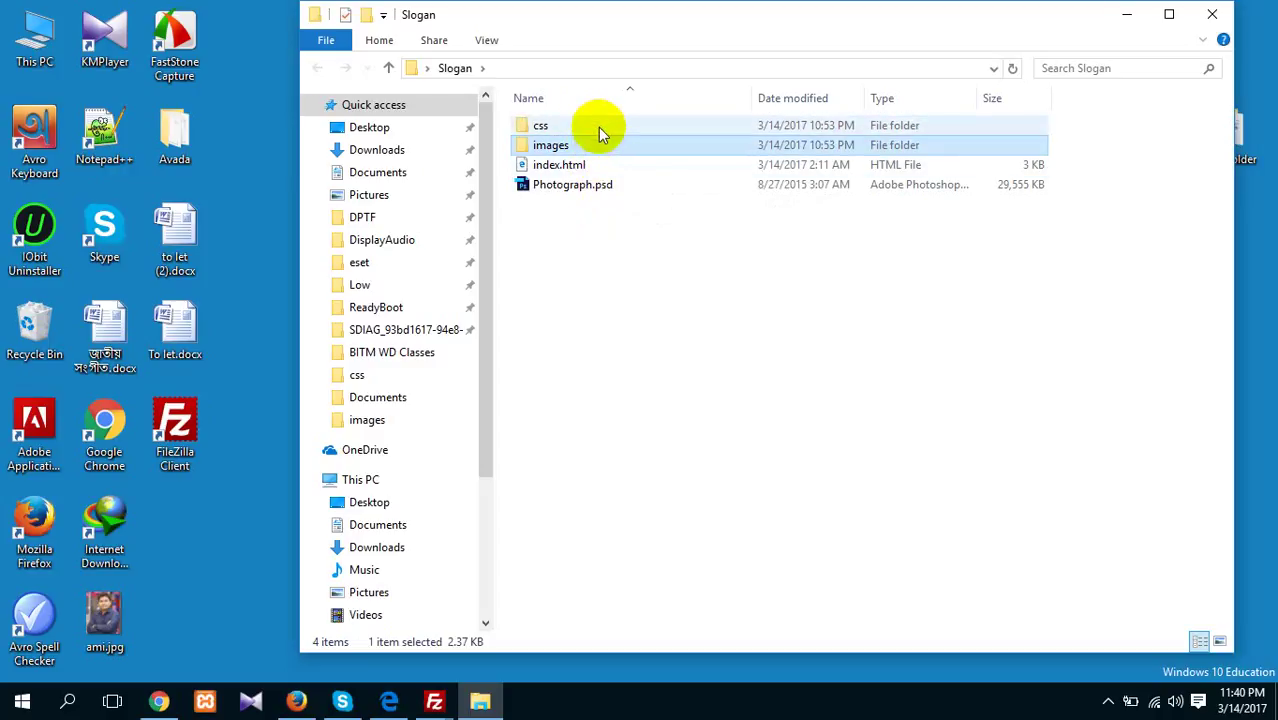
click(599, 184)
click(623, 268)
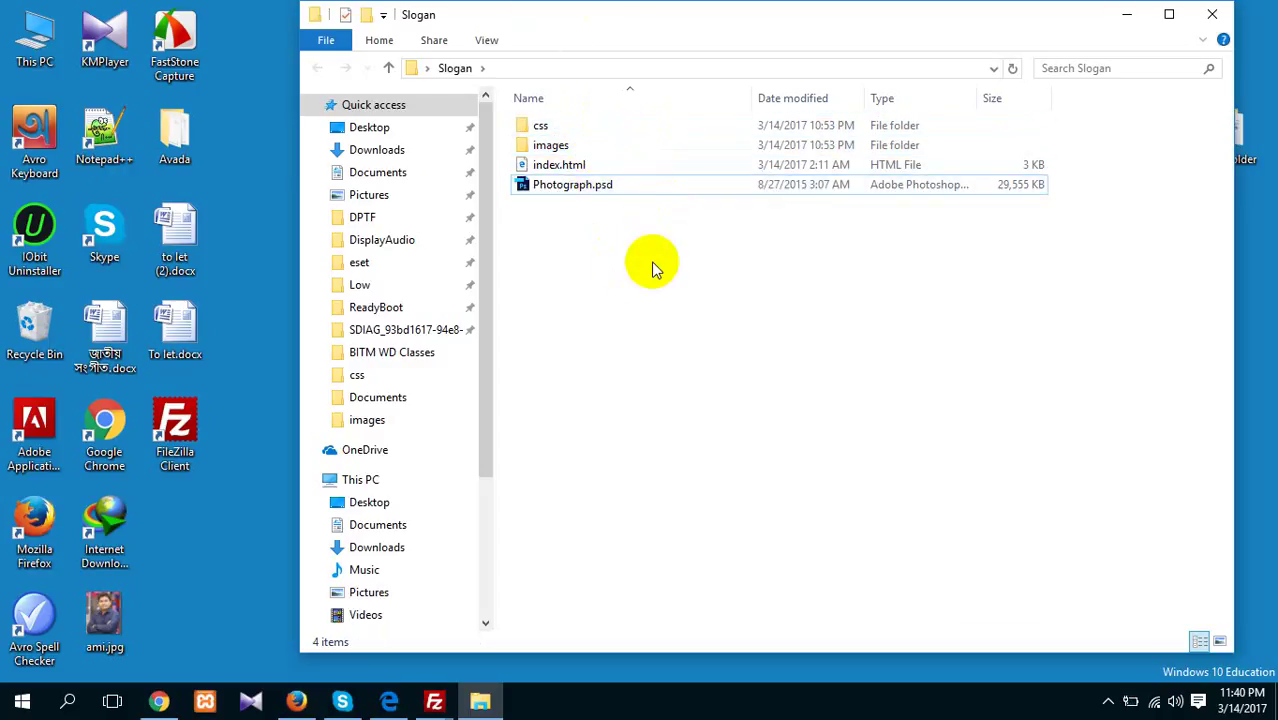
click(641, 187)
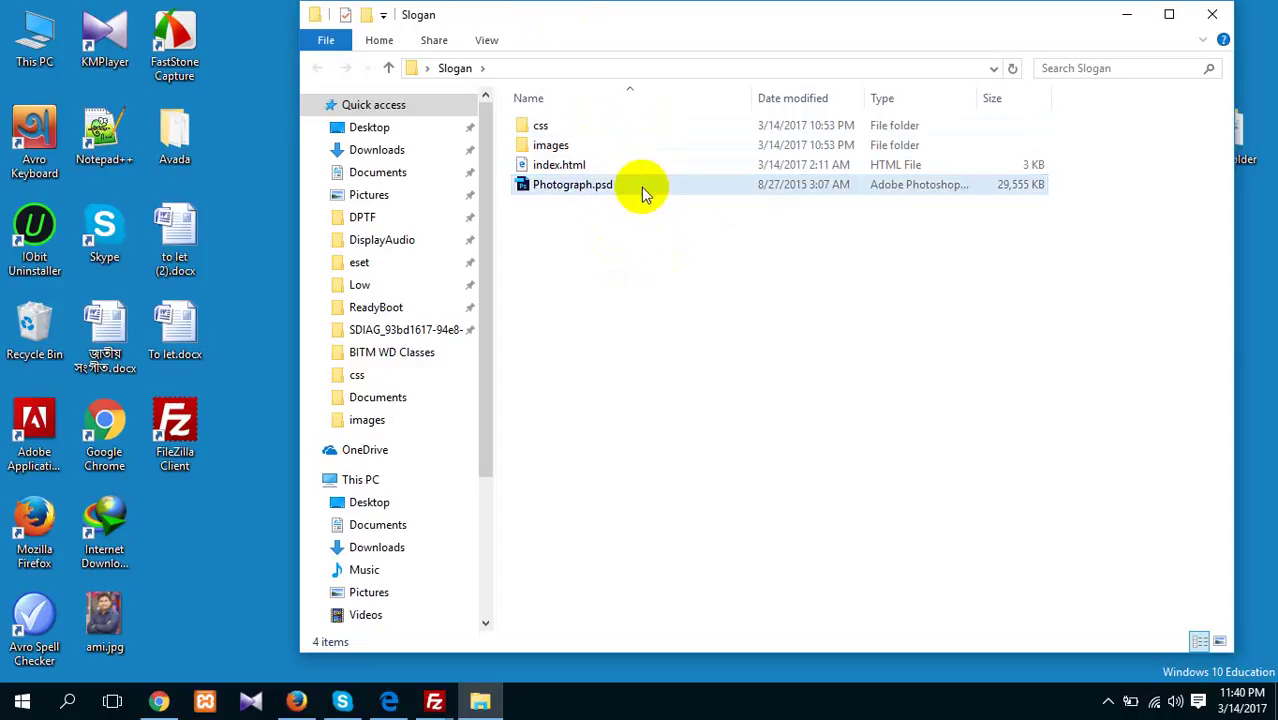
drag(639, 183, 599, 190)
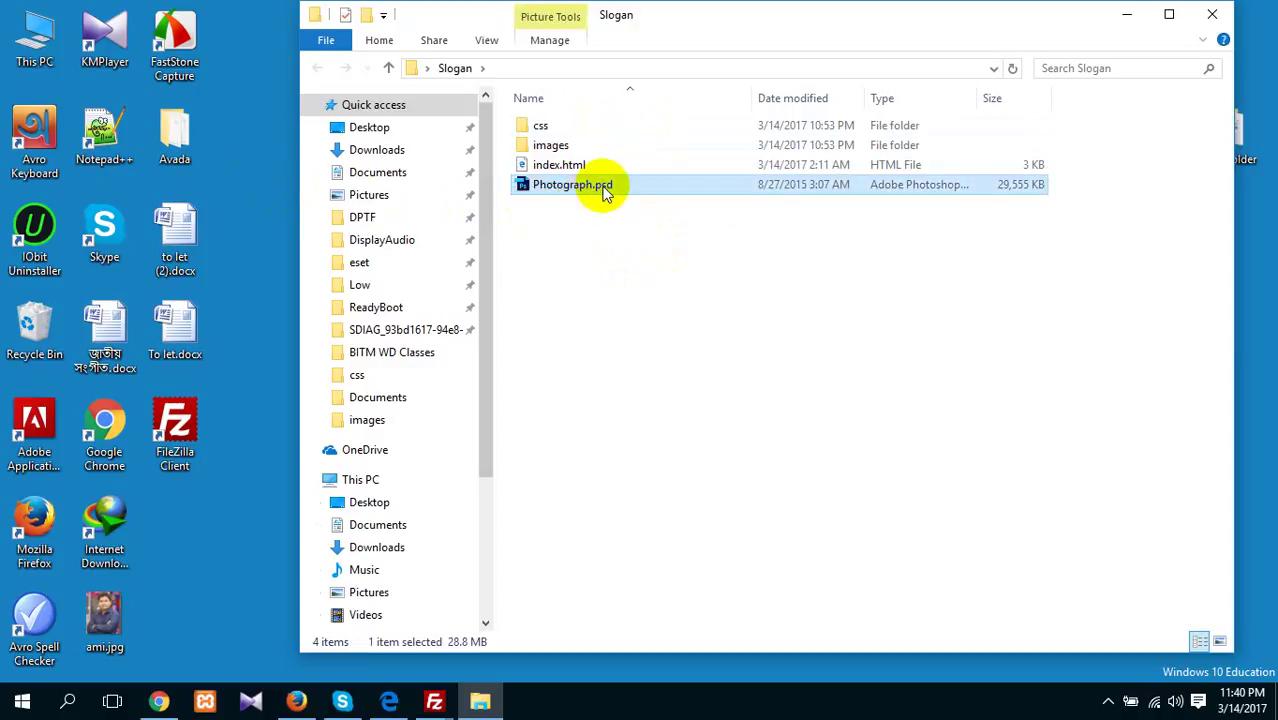
Cut Photograph.psd and paste it onto the desktop
right_click(601, 189)
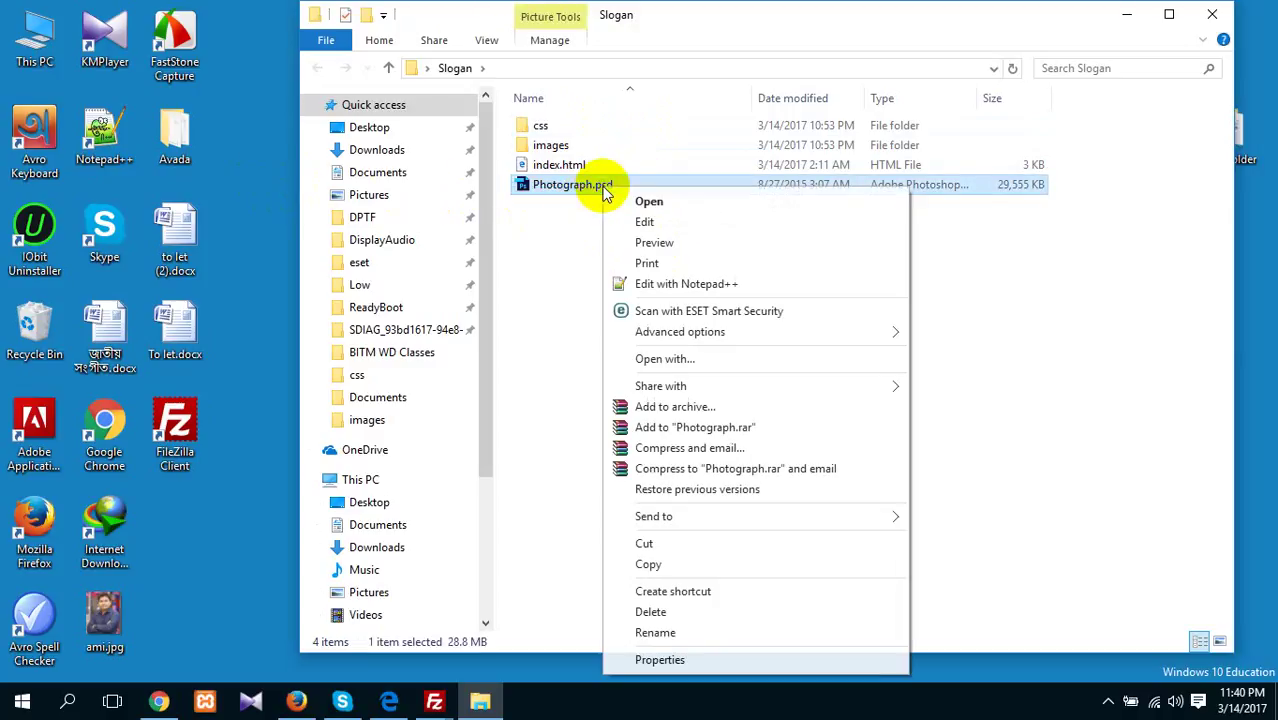
click(643, 545)
right_click(240, 174)
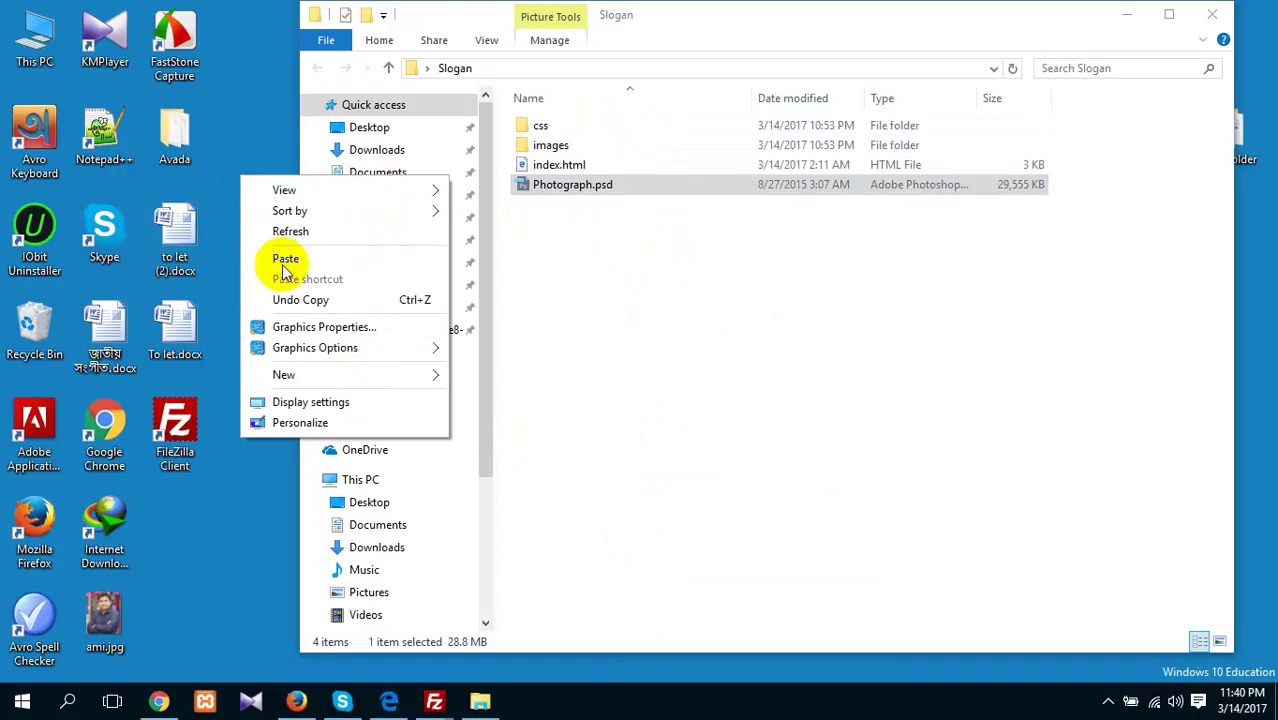
click(285, 257)
Close the Slogan folder window and bring FileZilla back from the taskbar
click(739, 277)
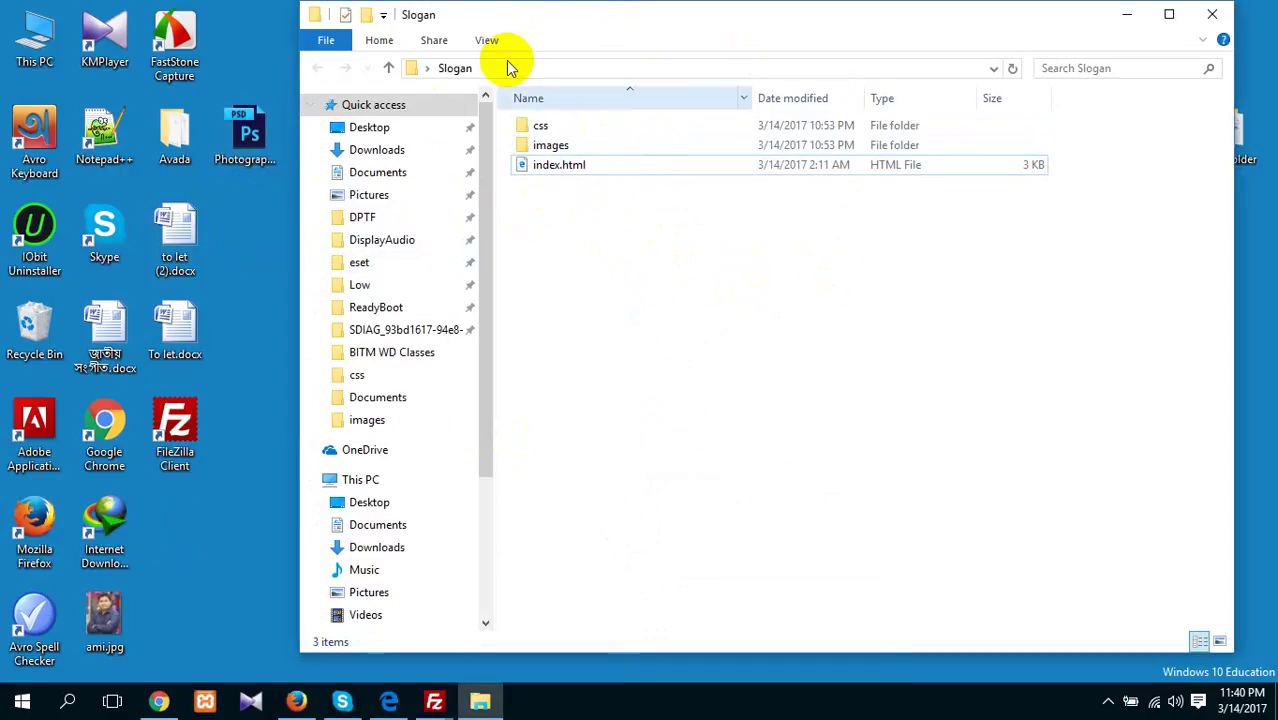
click(1214, 21)
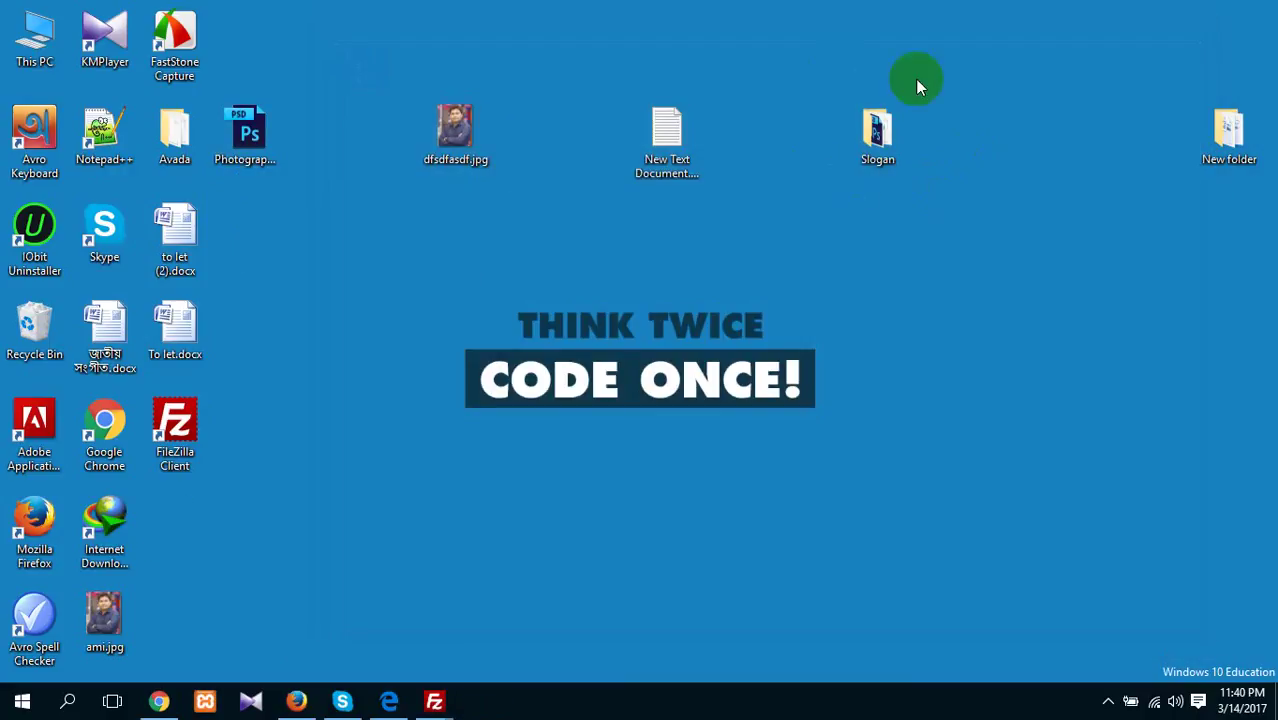
click(434, 703)
click(504, 621)
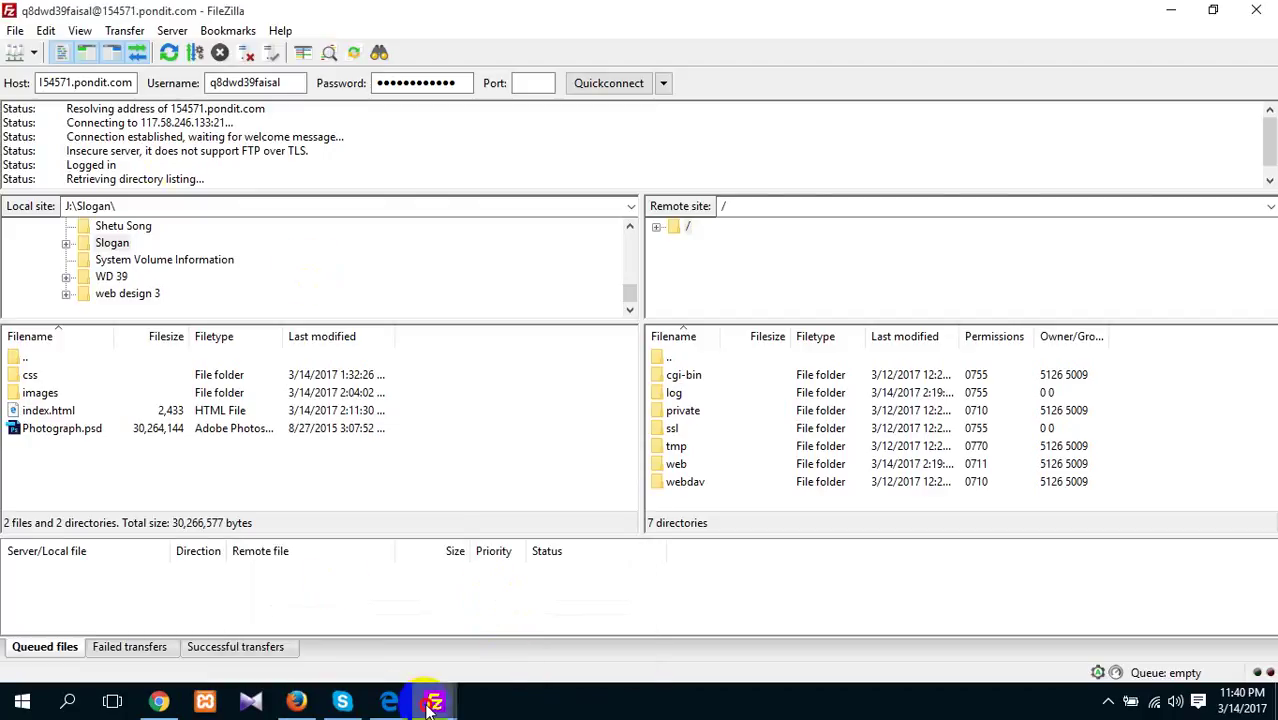
Close the extra disconnected FileZilla window
mouse_move(434, 701)
click(329, 625)
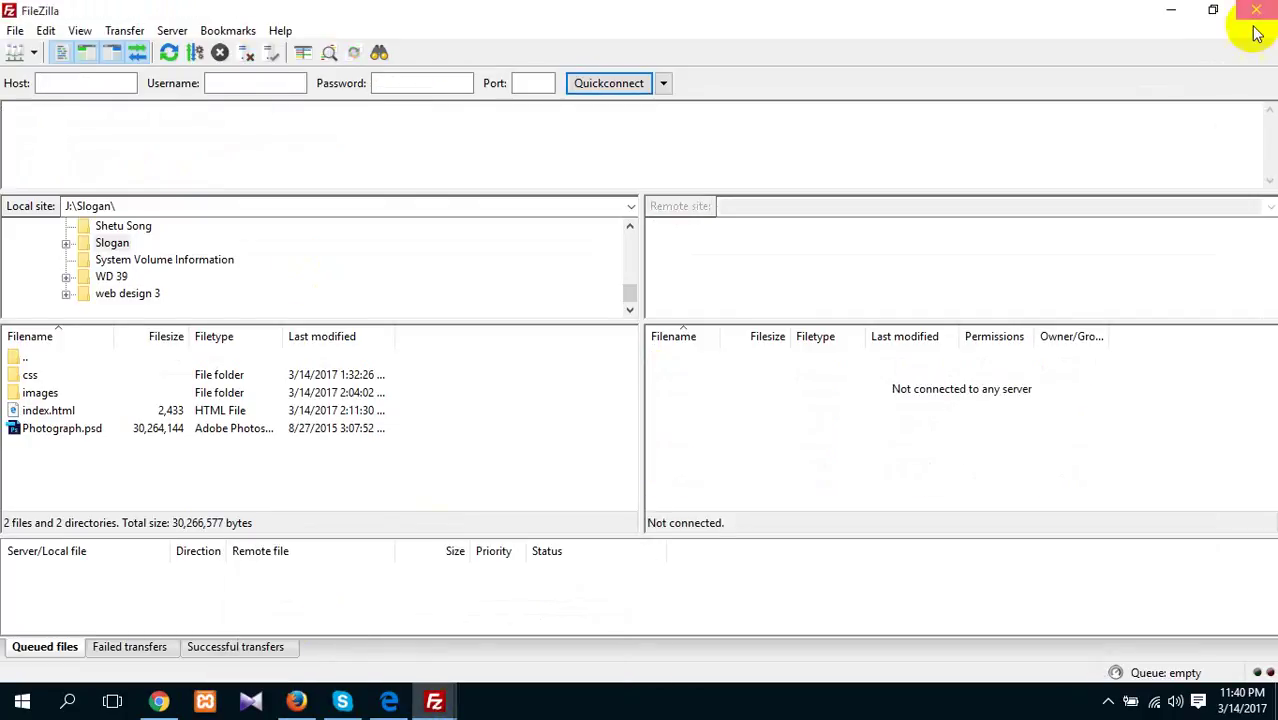
click(1256, 9)
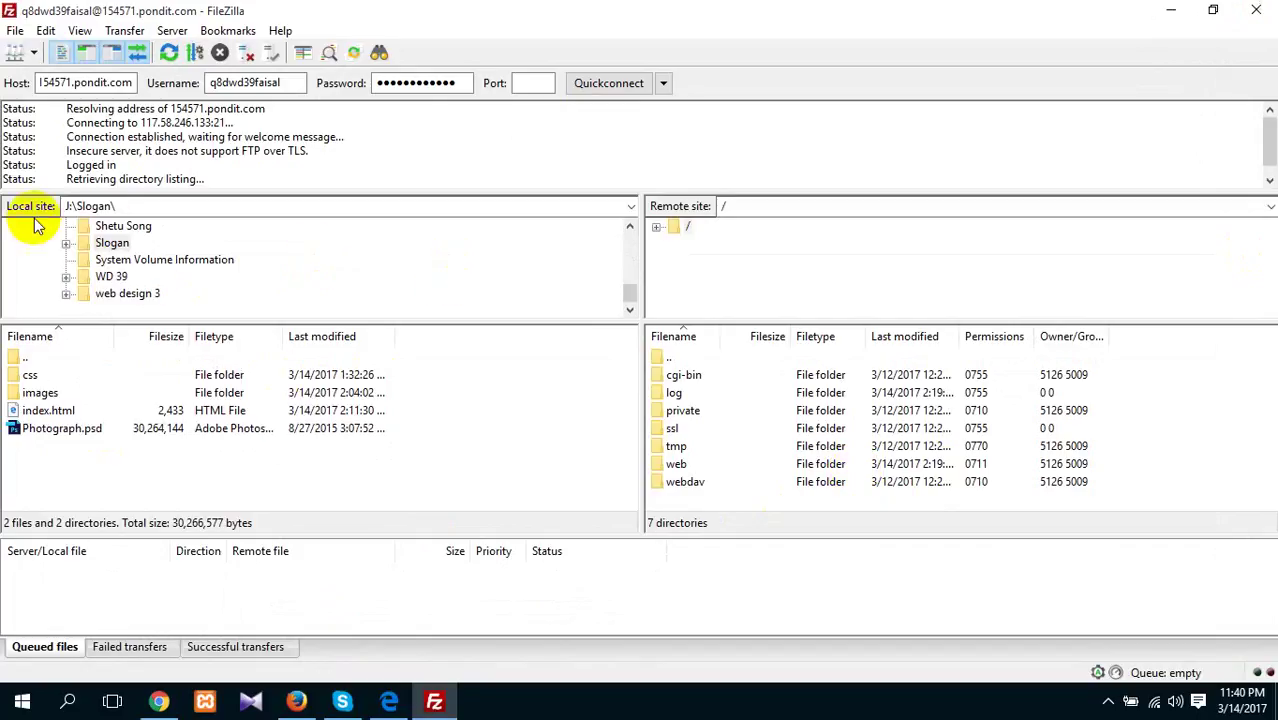
Show Desktop > Slogan in the local pane and open the server's web folder remotely
scroll(127, 270, up, 10)
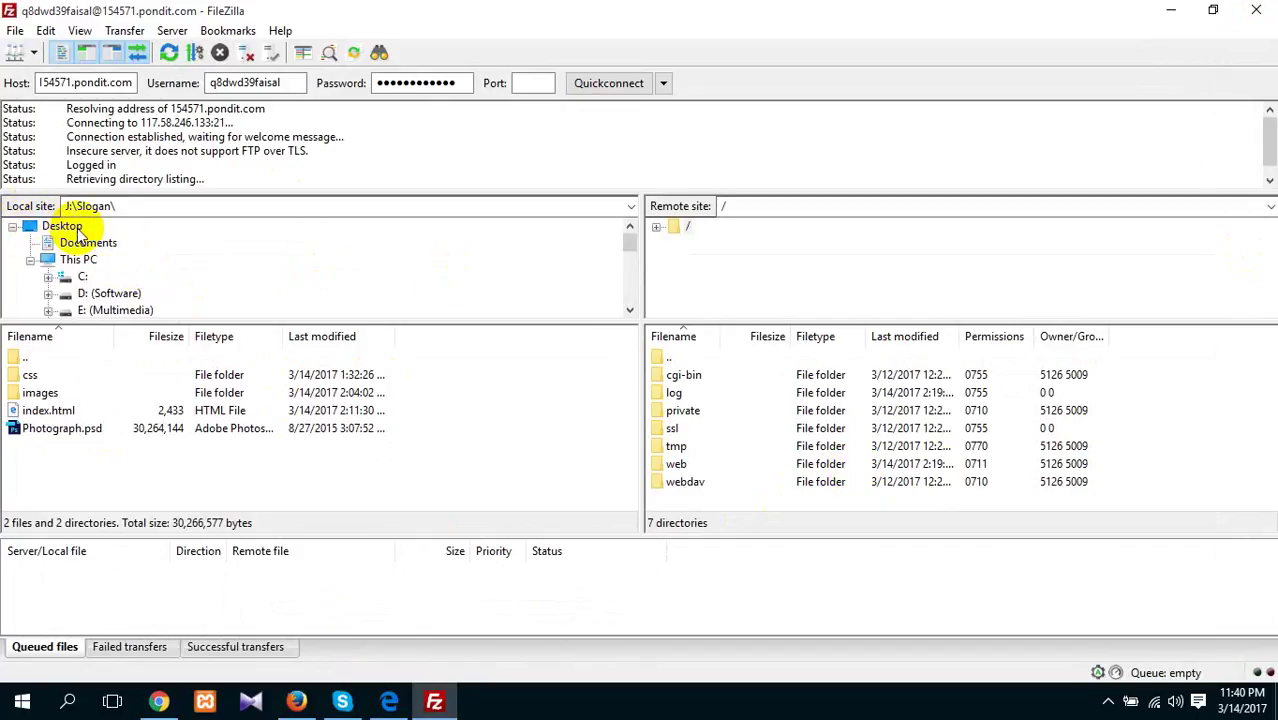
click(62, 226)
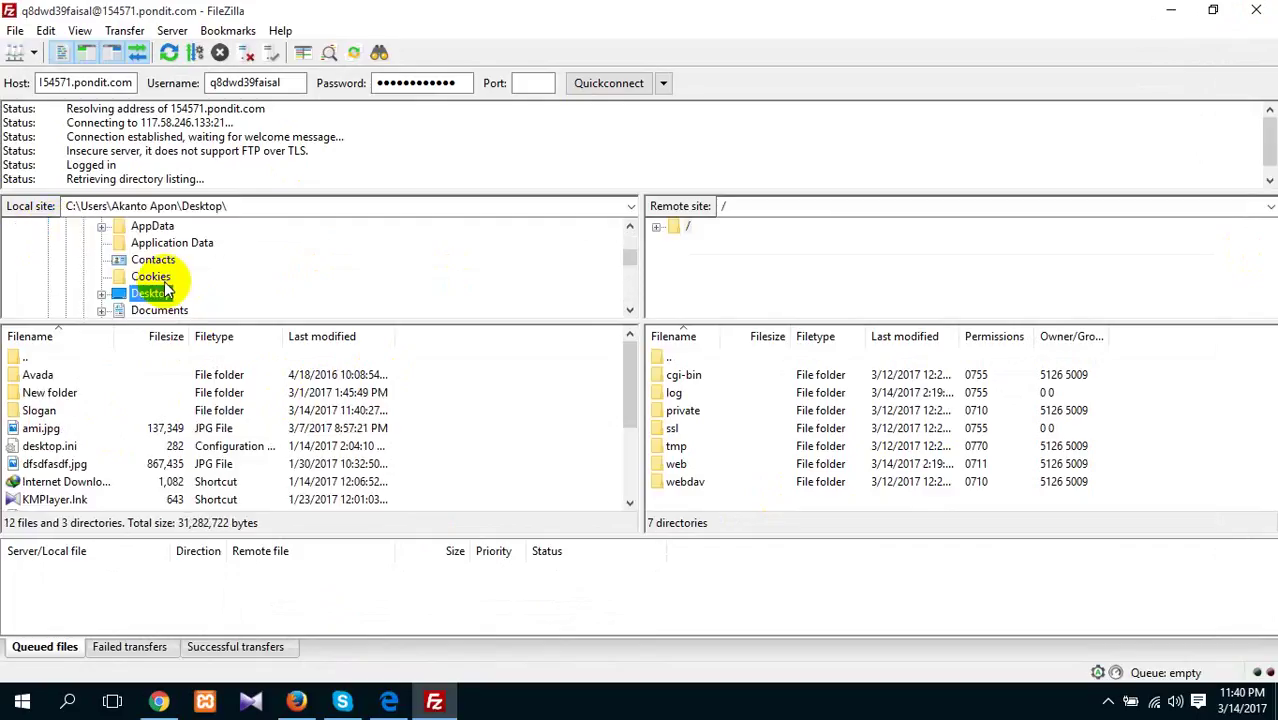
scroll(125, 252, down, 2)
scroll(110, 250, up, 1)
click(101, 244)
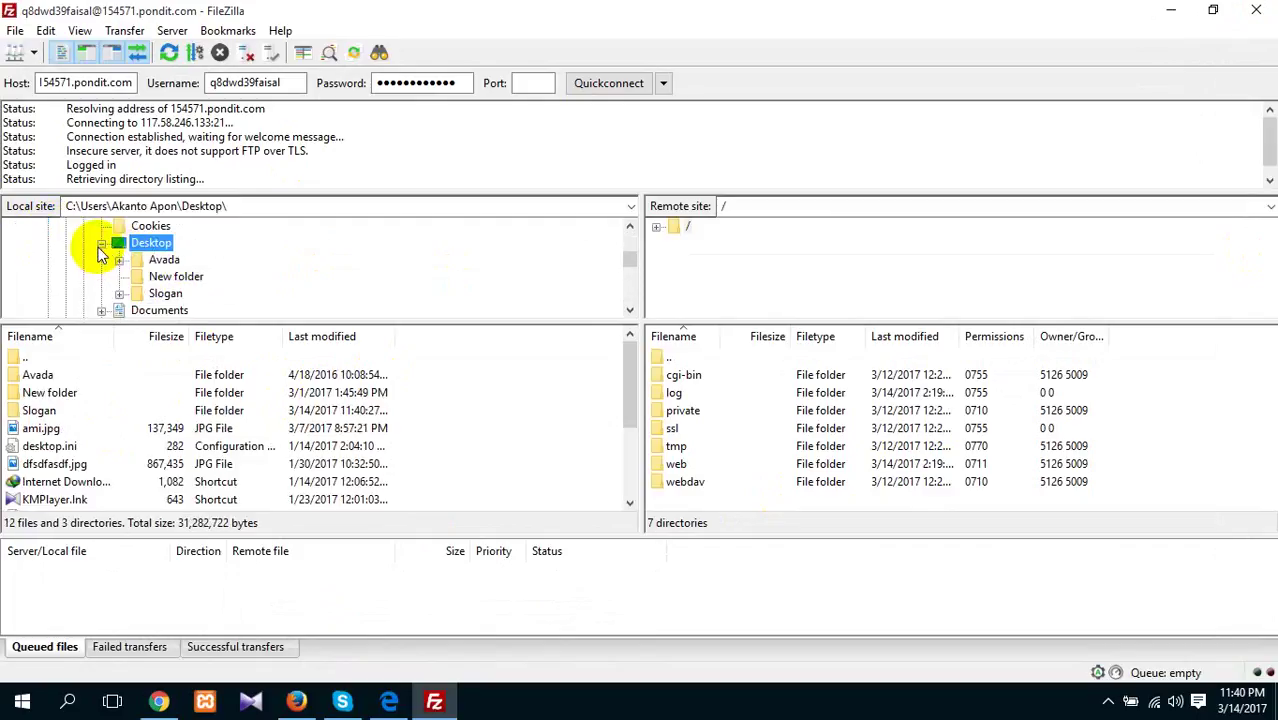
click(119, 294)
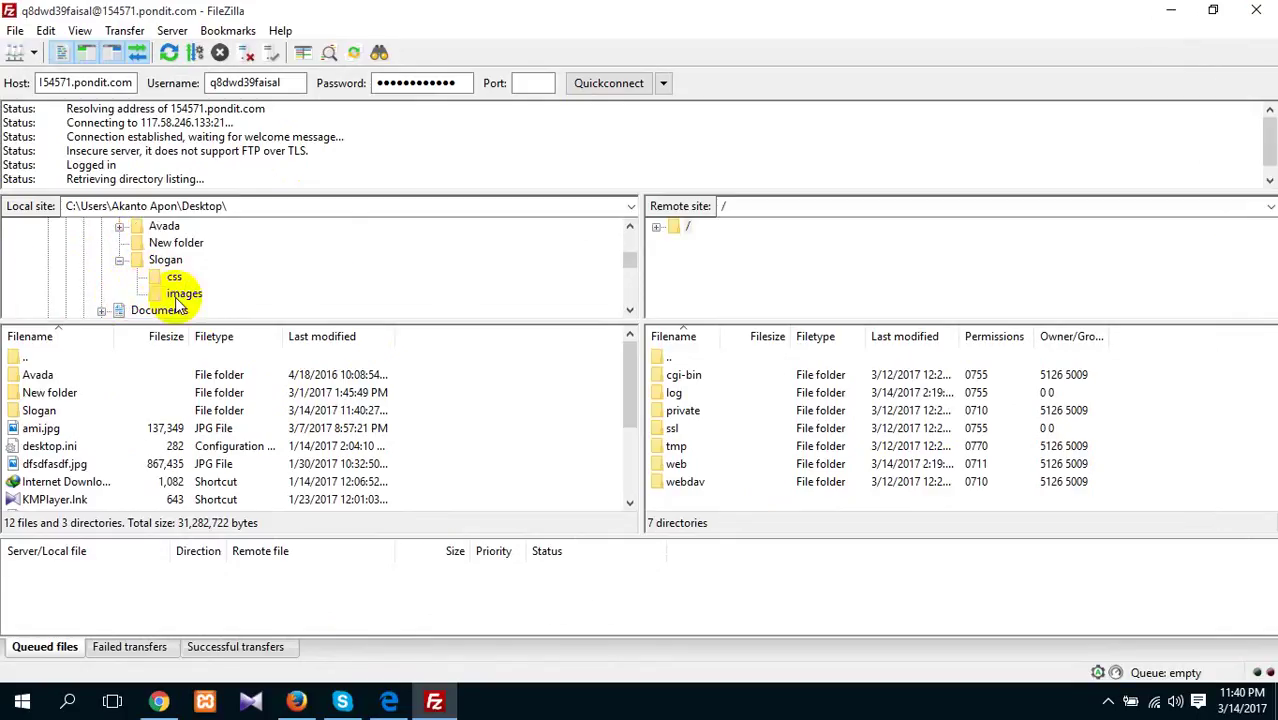
scroll(178, 300, down, 1)
scroll(150, 285, up, 1)
click(119, 260)
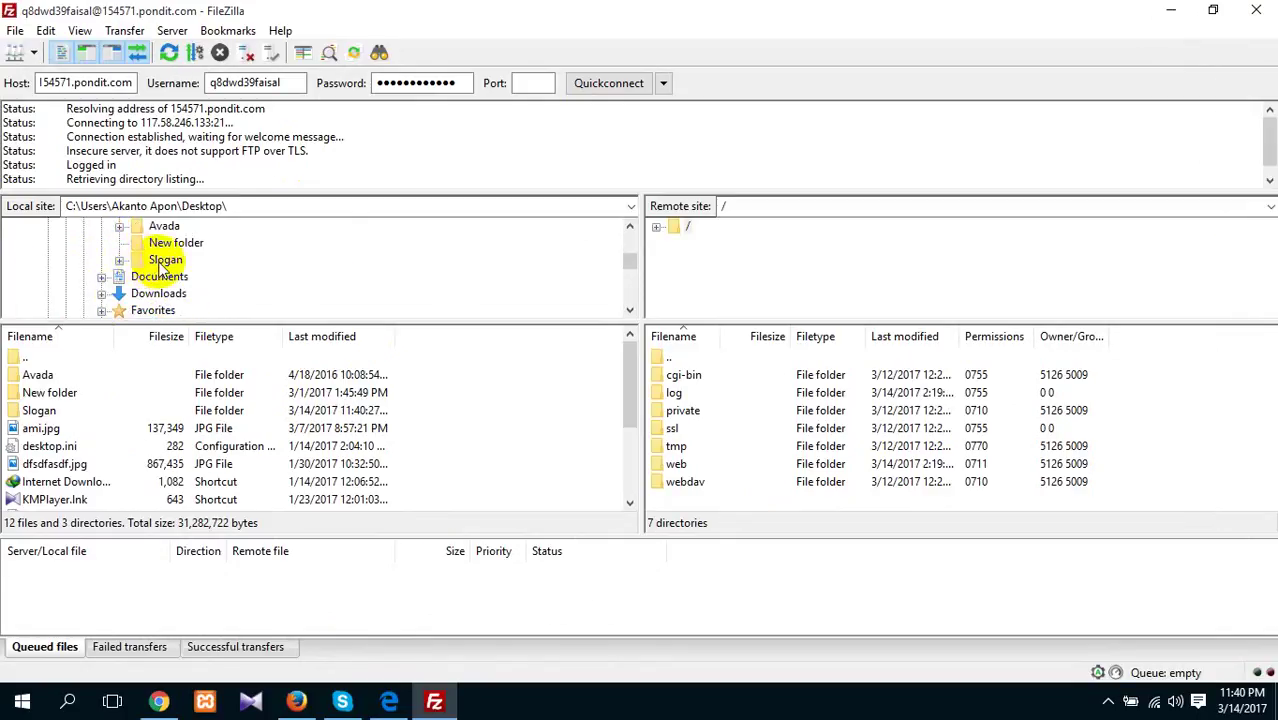
click(163, 262)
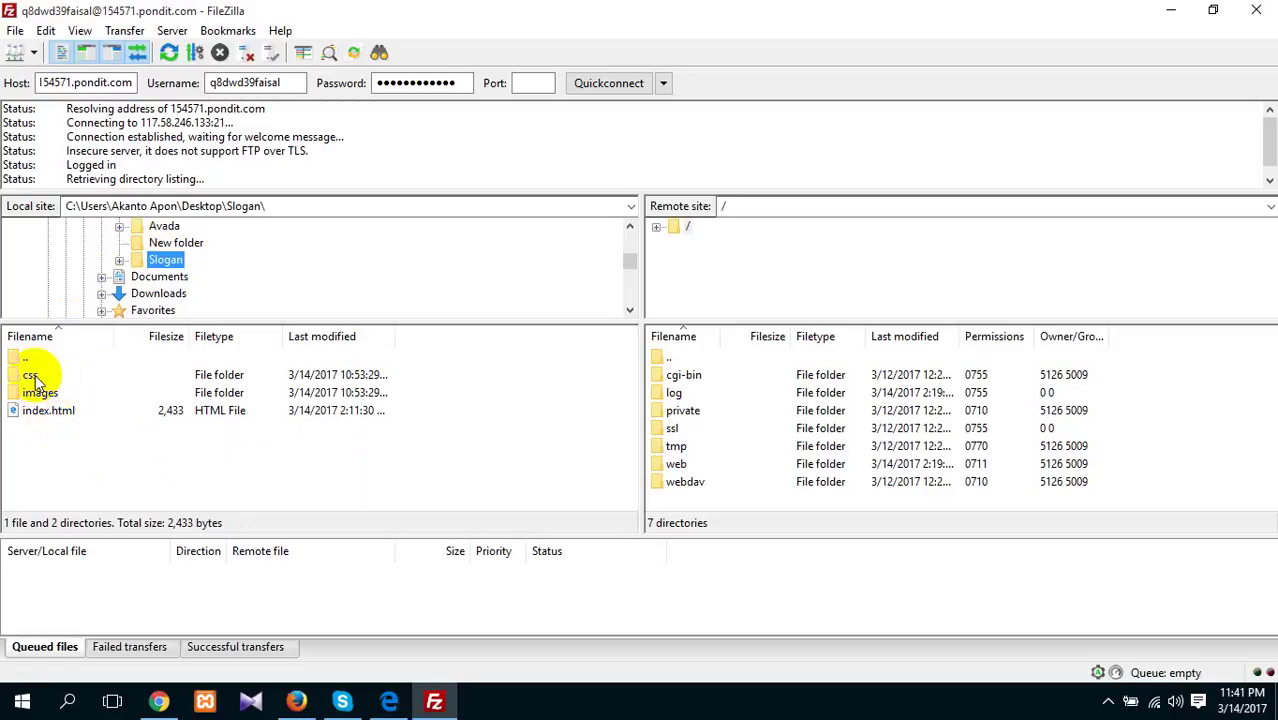
double_click(695, 466)
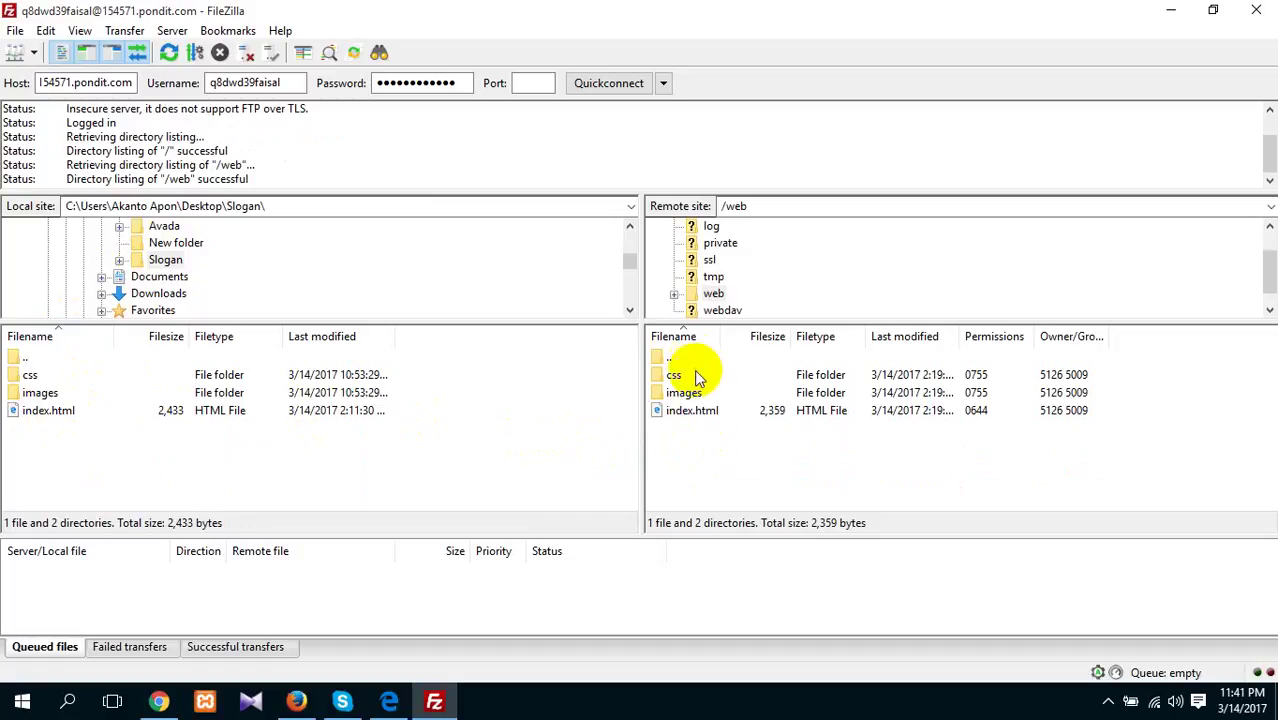
Delete the old css, images and index.html from the server's /web folder
drag(695, 450, 706, 384)
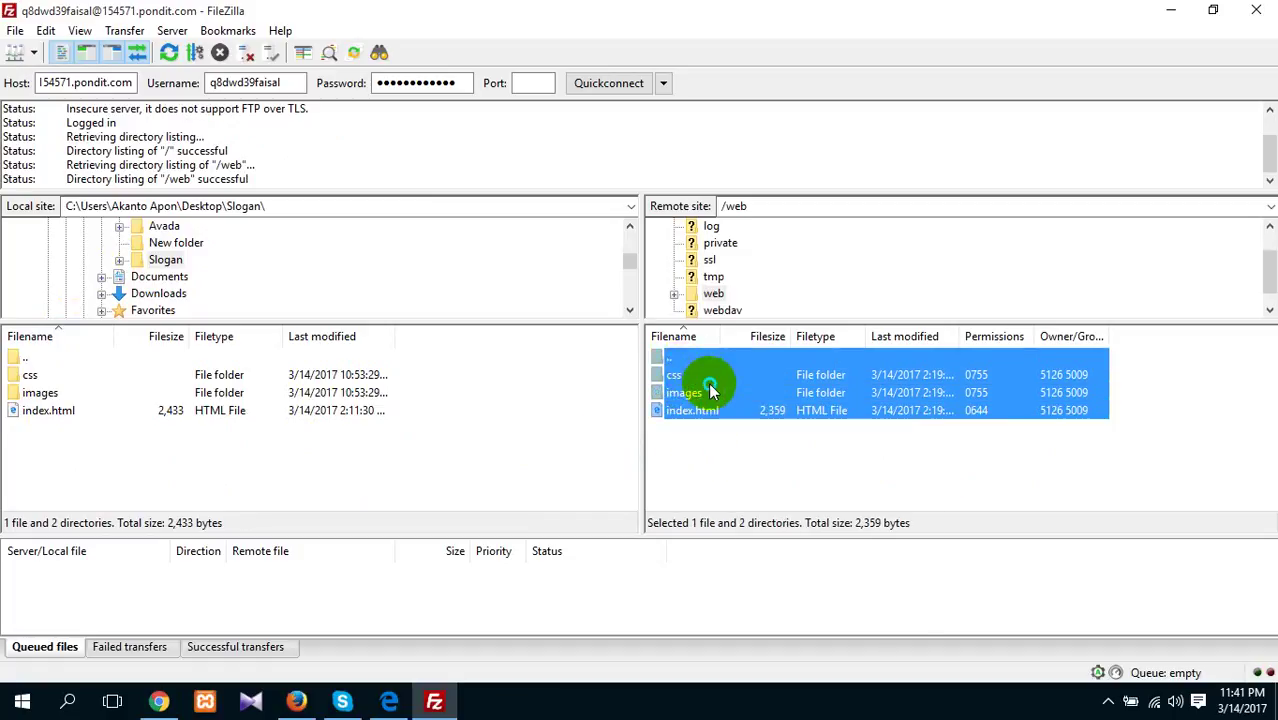
right_click(710, 390)
click(748, 553)
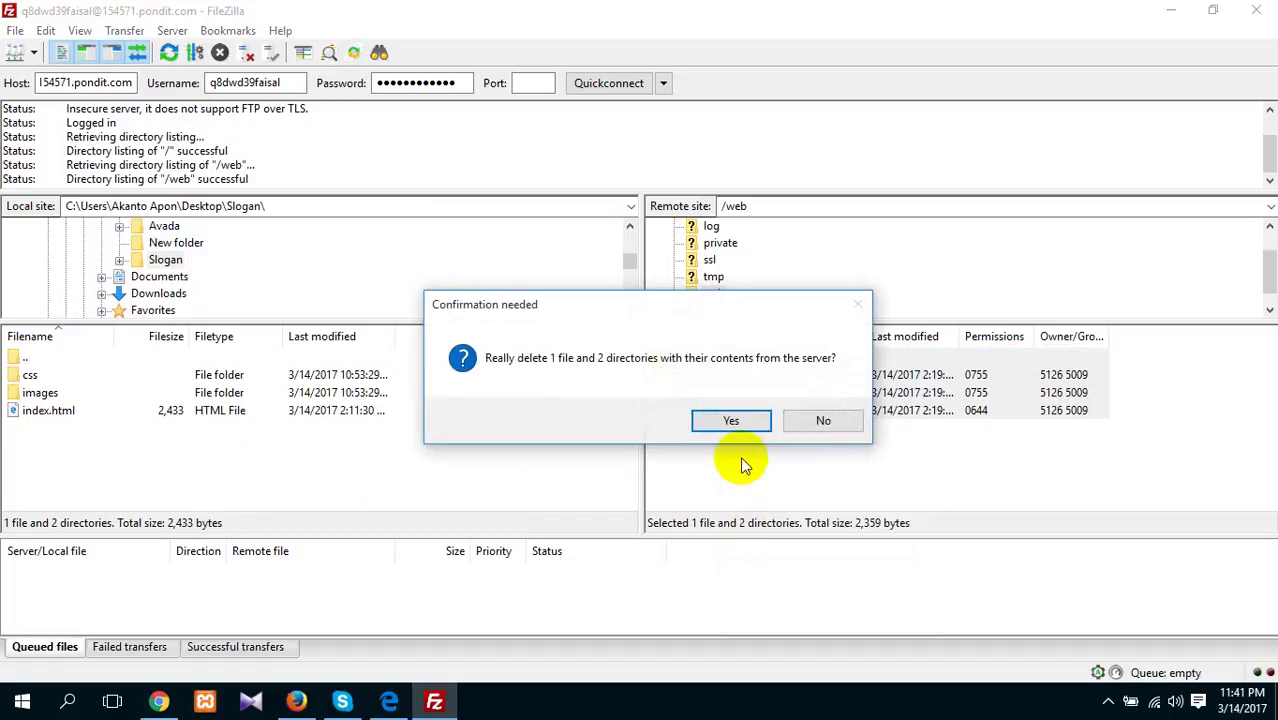
click(731, 421)
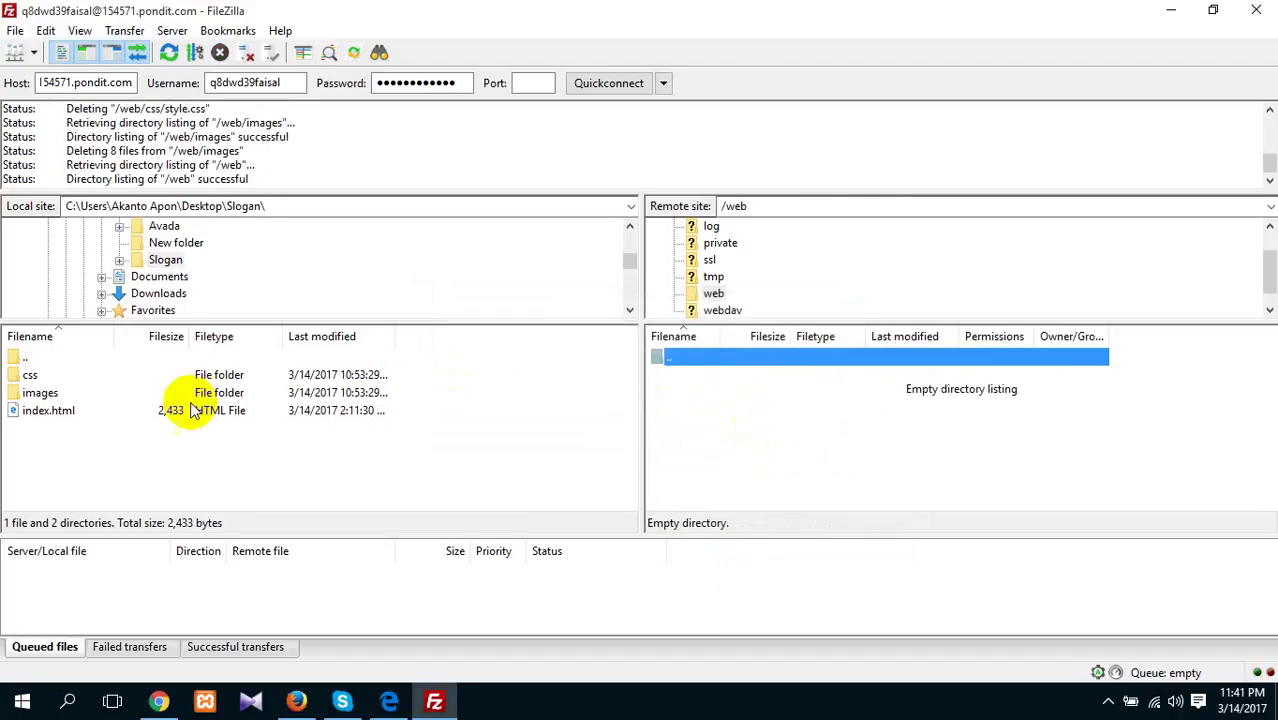
click(990, 428)
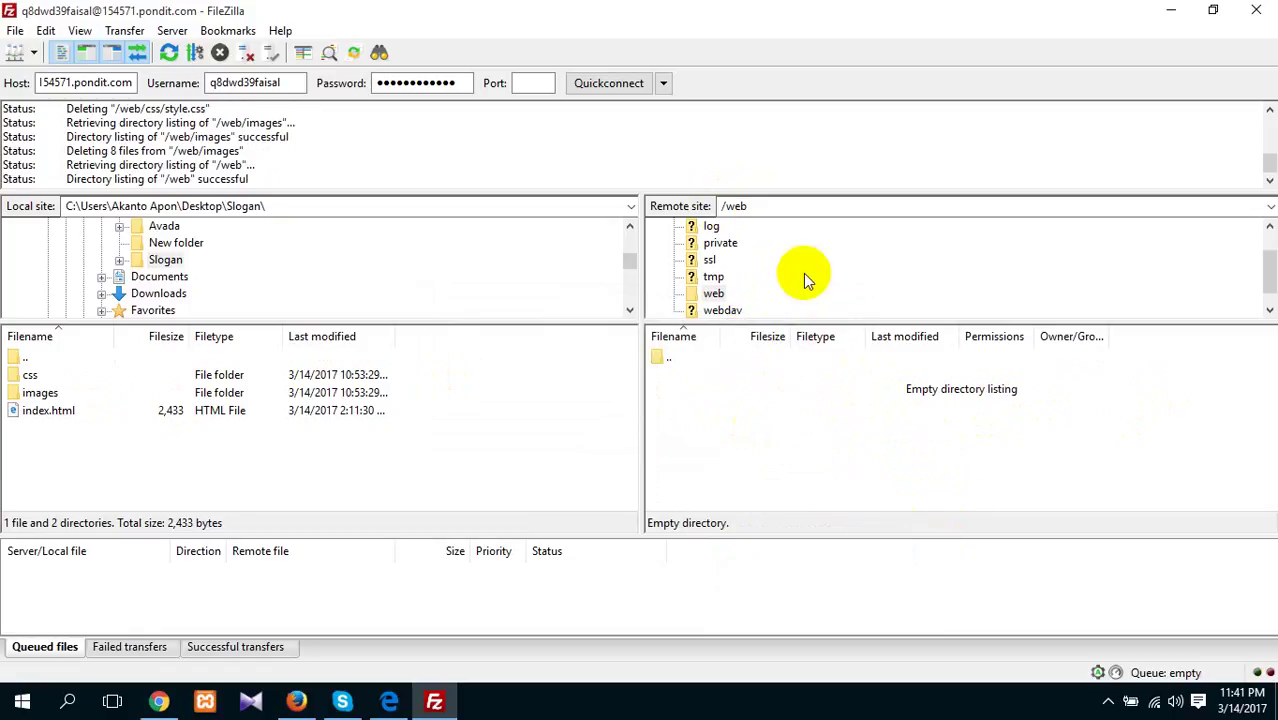
click(72, 369)
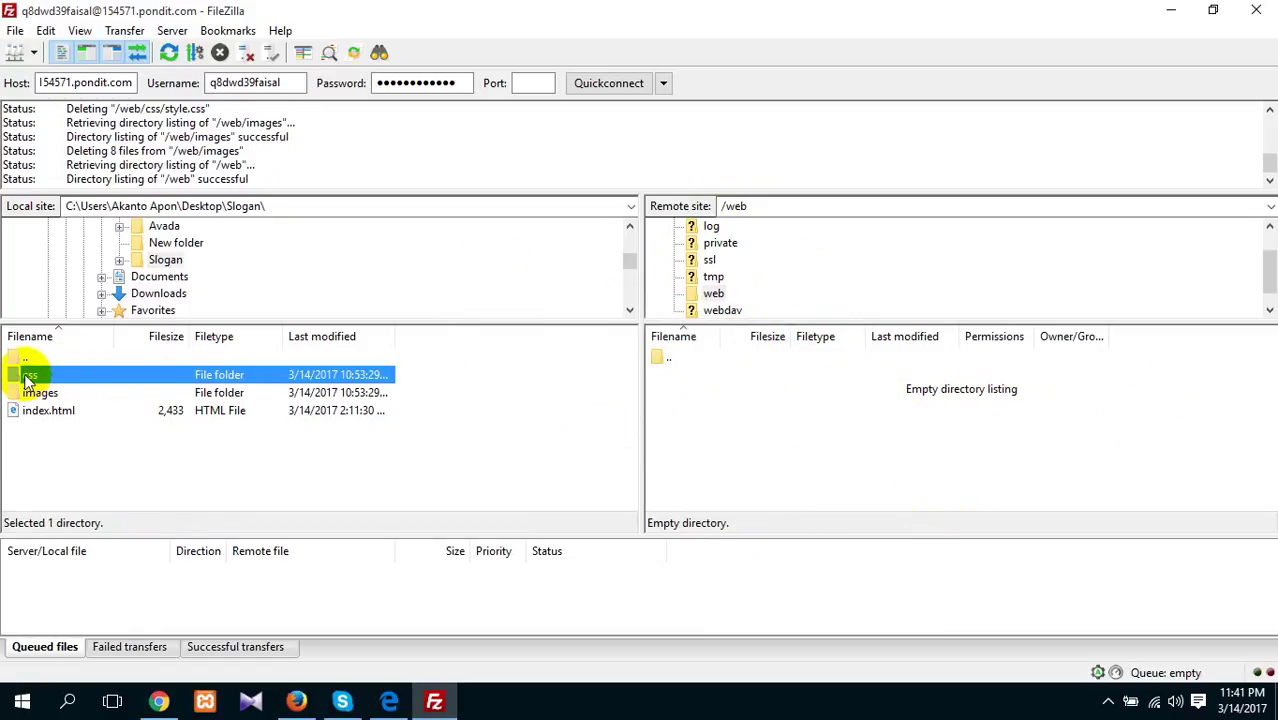
Upload the local css folder, images folder and index.html into the server's /web folder
drag(28, 380, 739, 416)
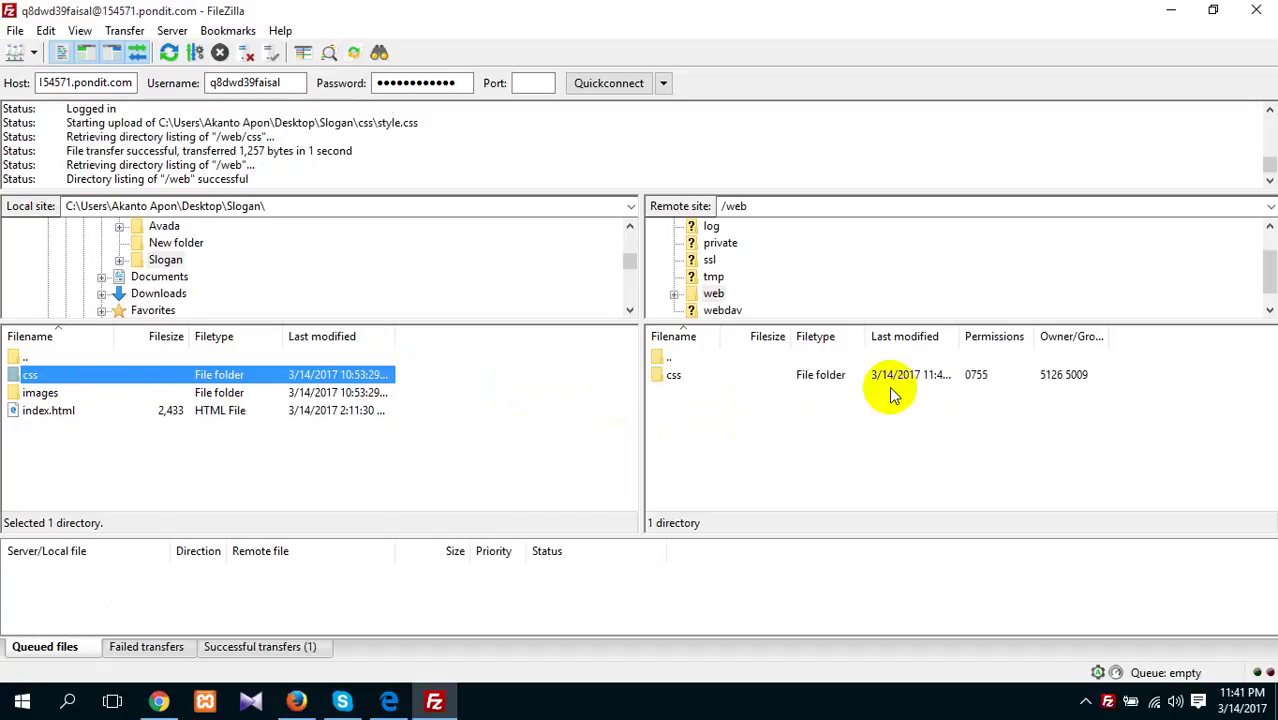
click(40, 396)
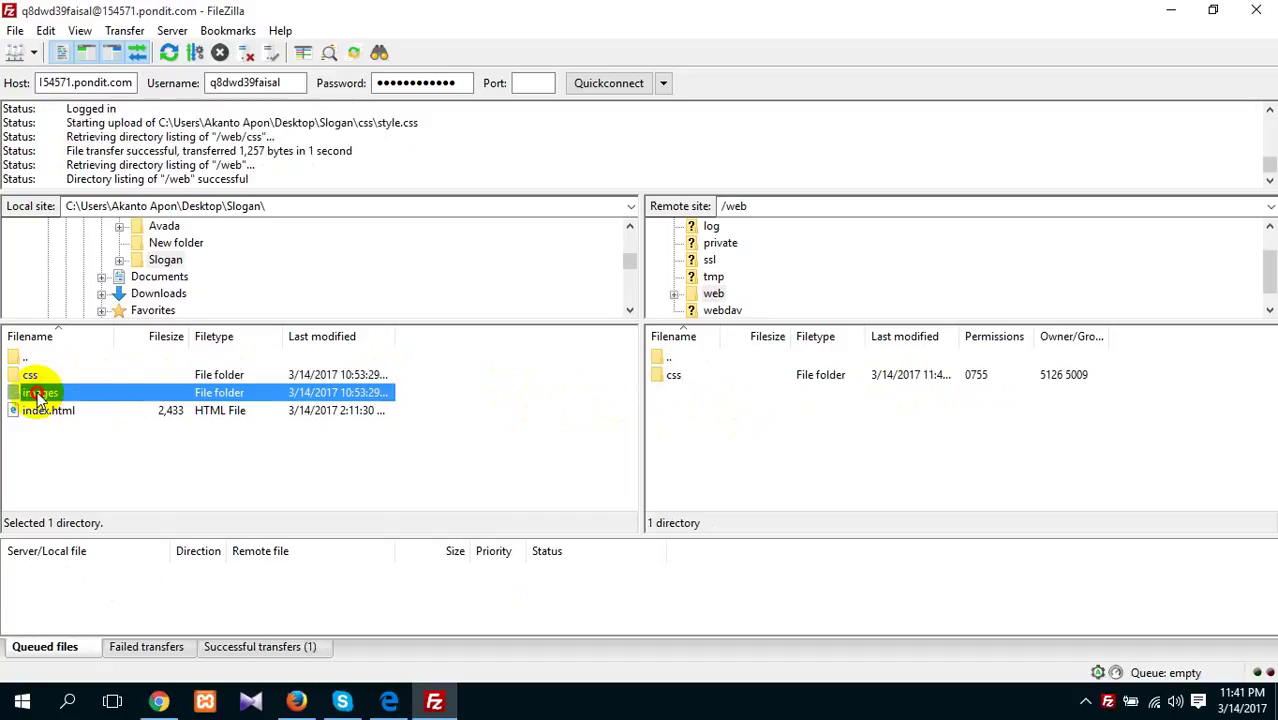
drag(40, 396, 722, 418)
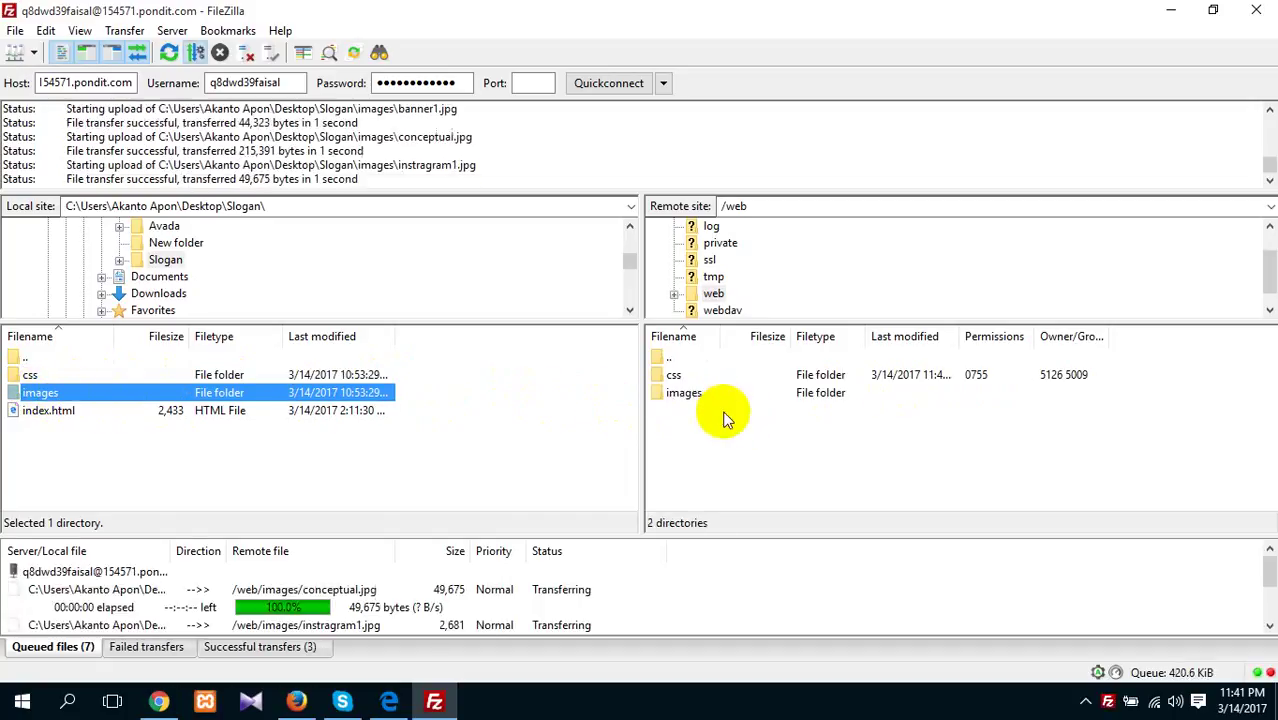
click(44, 414)
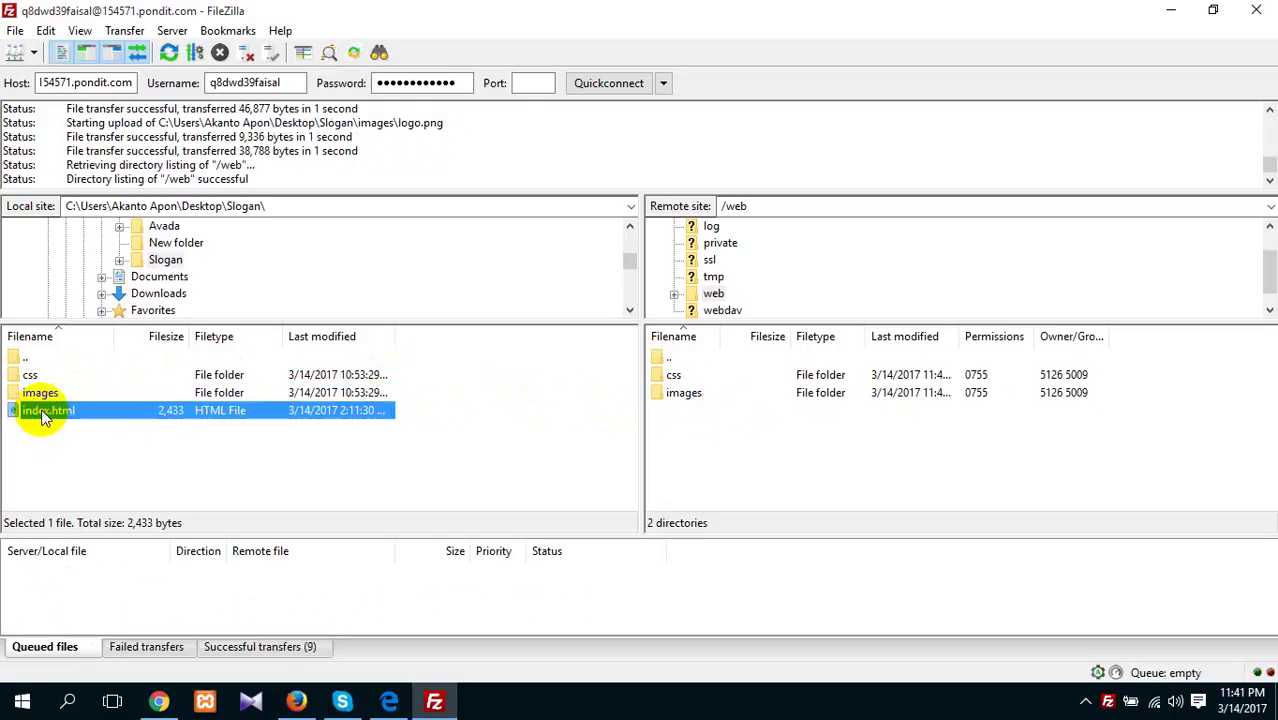
drag(44, 414, 713, 450)
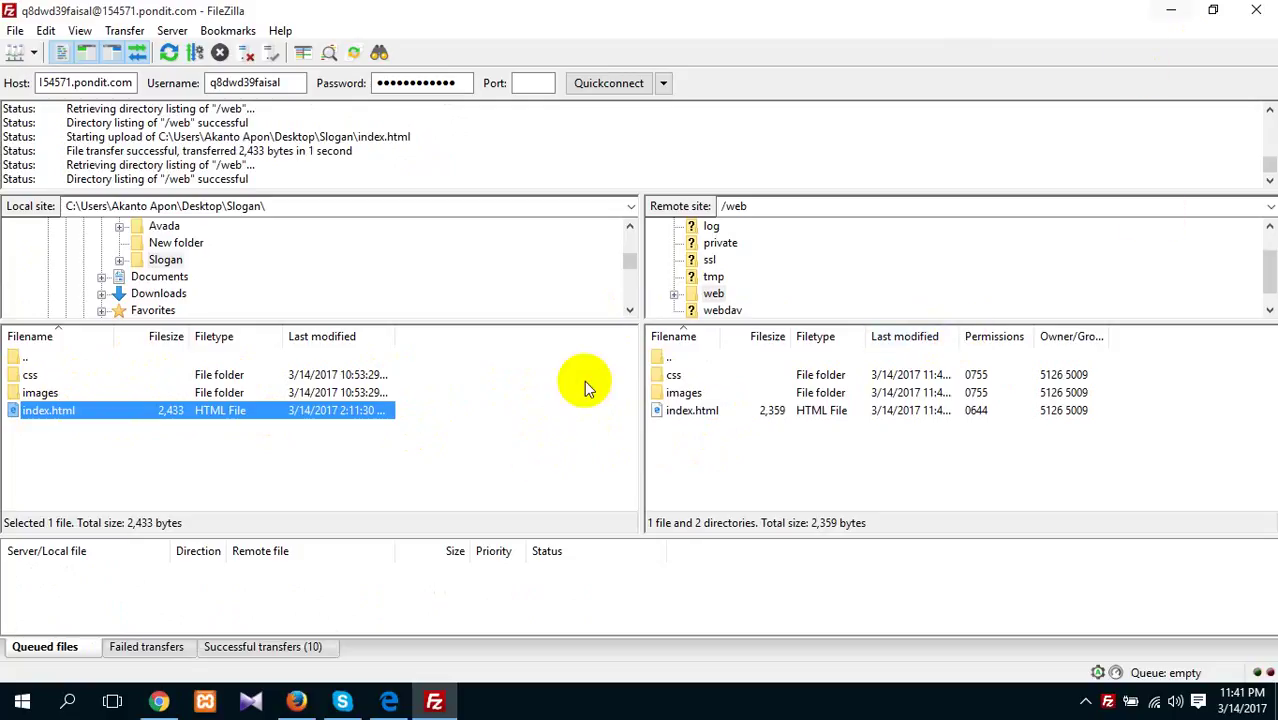
click(84, 86)
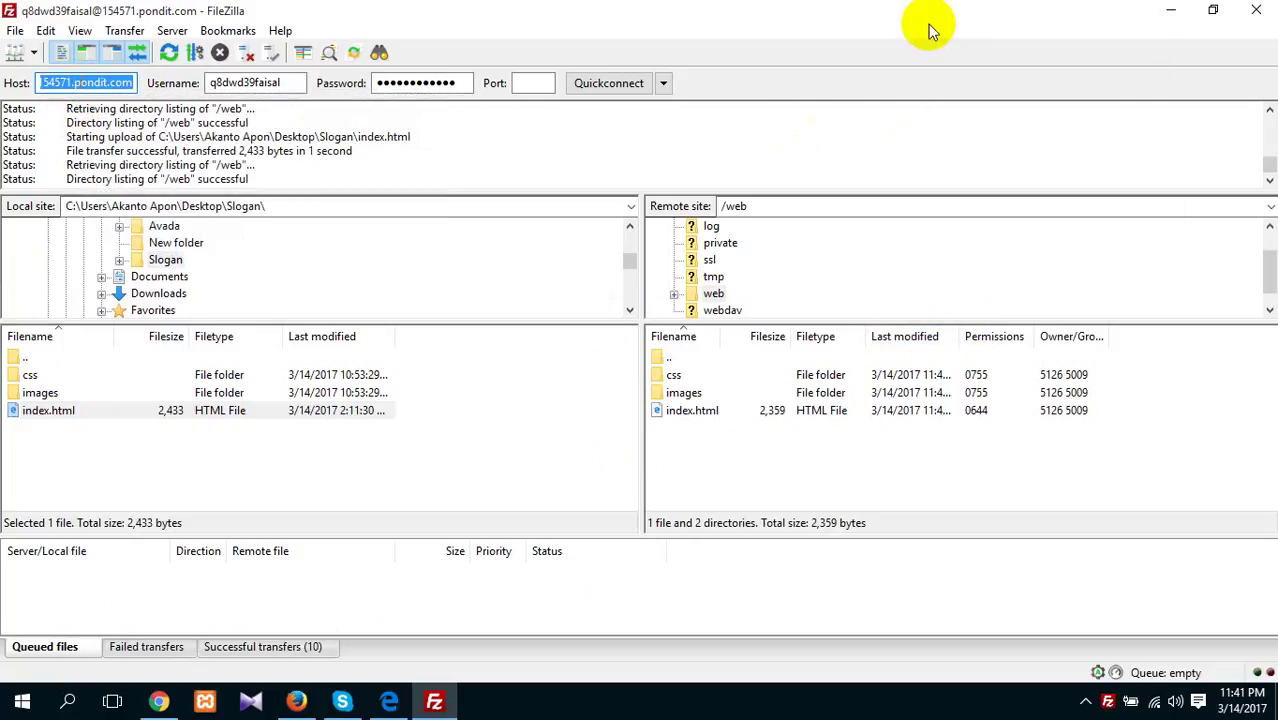
click(1170, 17)
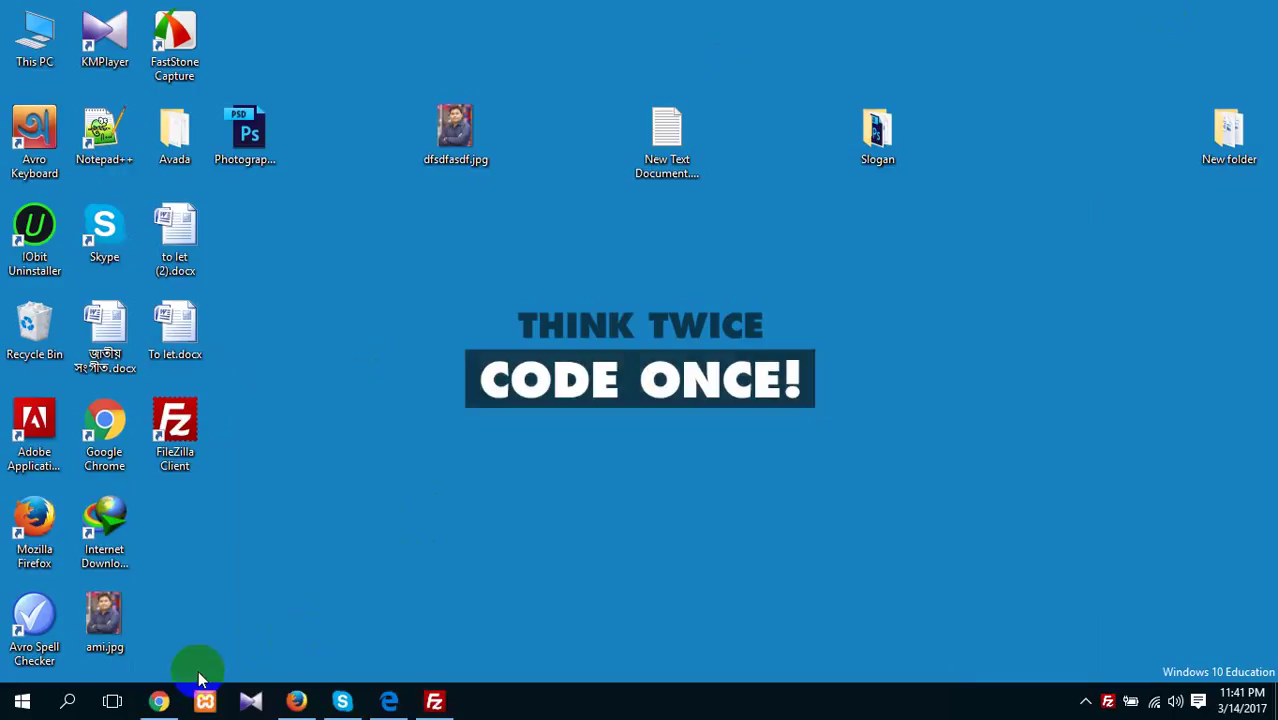
Load the live site at 154571.pondit.com in Chrome's address bar
click(159, 700)
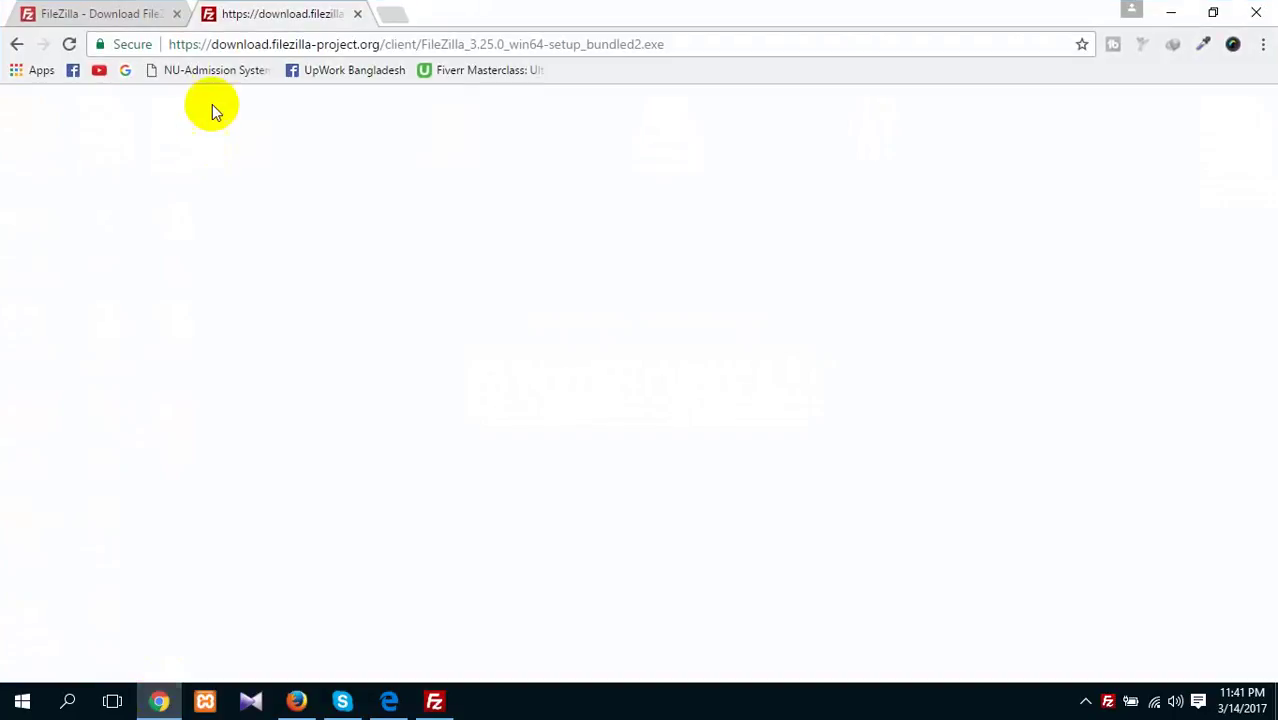
click(378, 48)
text(154571.pondit.com)
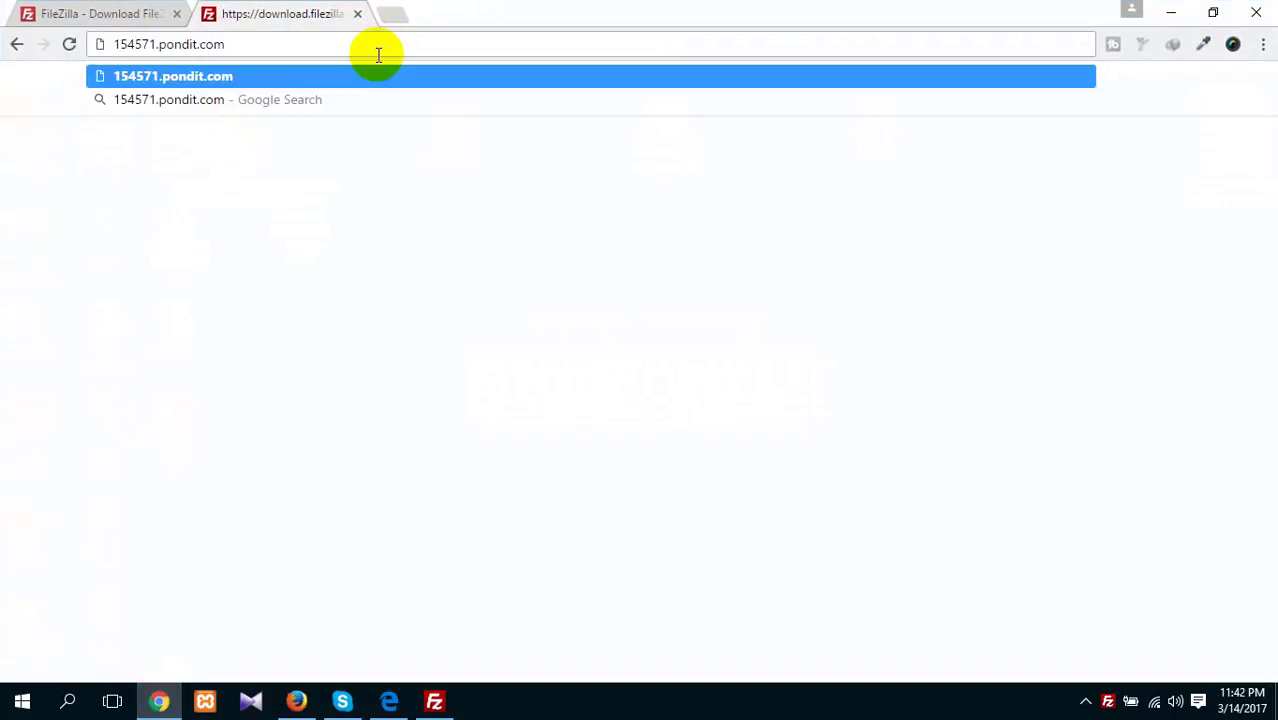
key(Return)
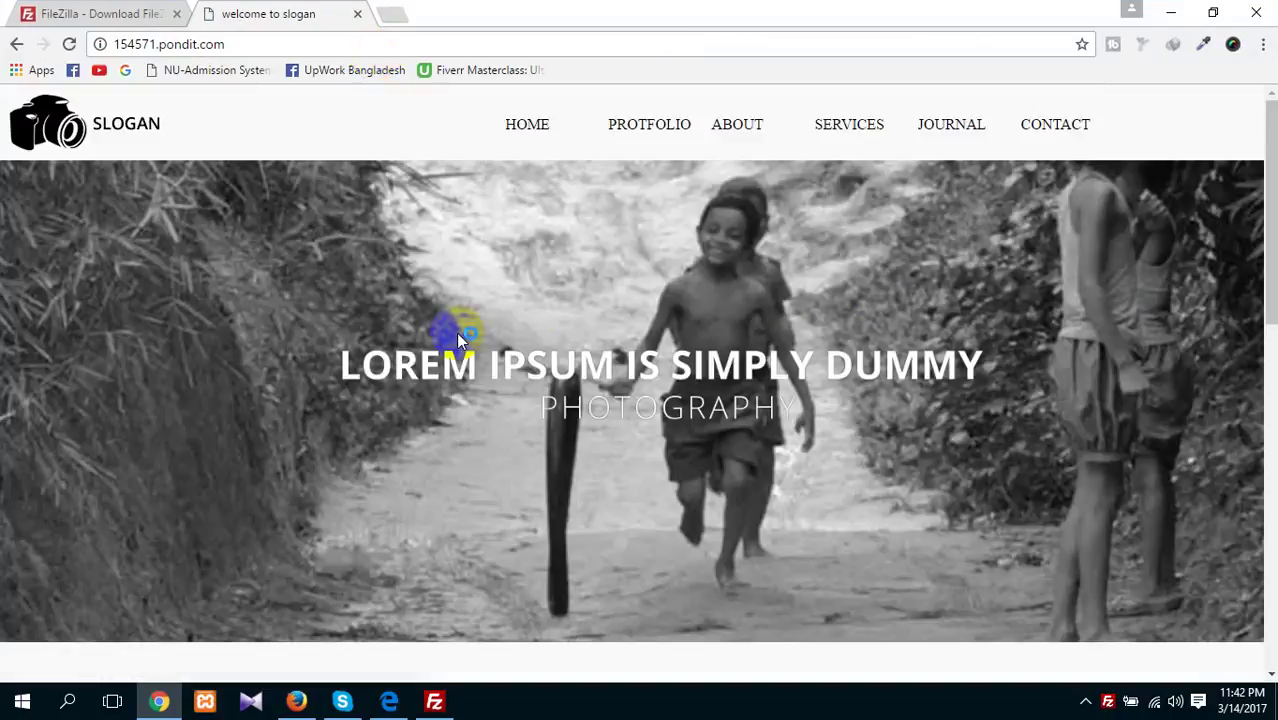
Scroll through the Slogan photography page, including its services and Instagram sections
scroll(410, 336, down, 6)
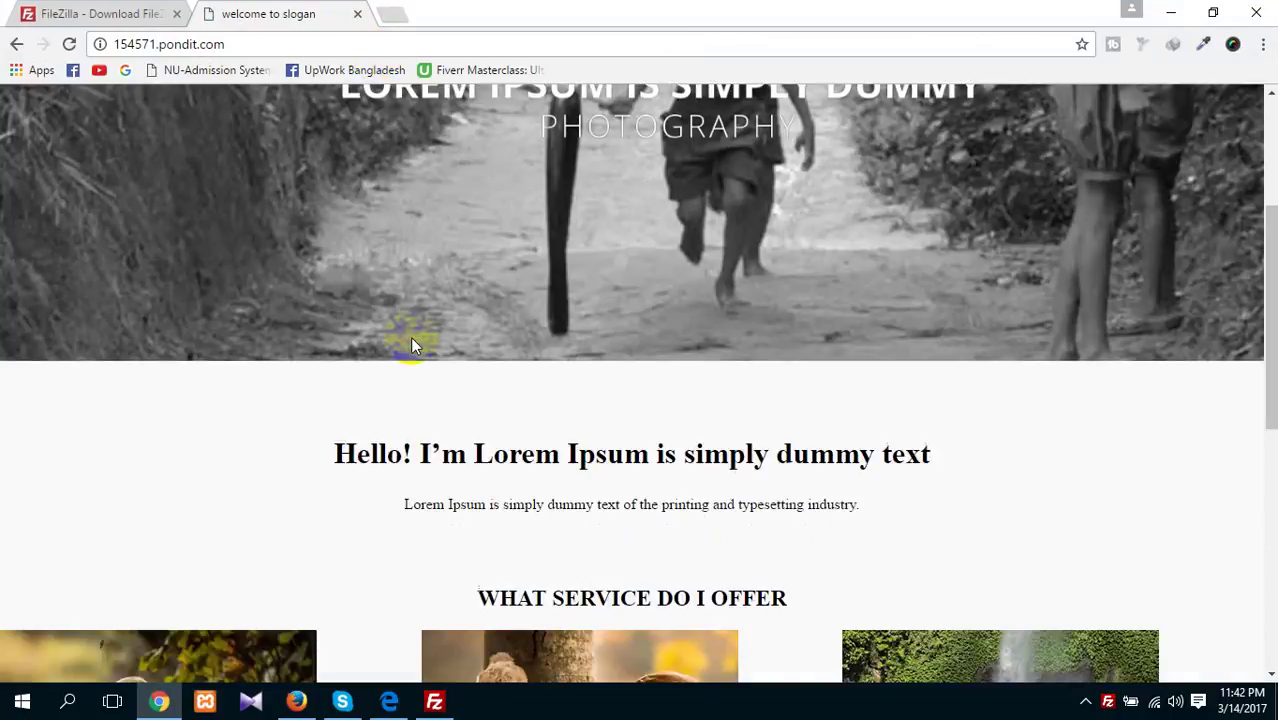
scroll(500, 360, down, 3)
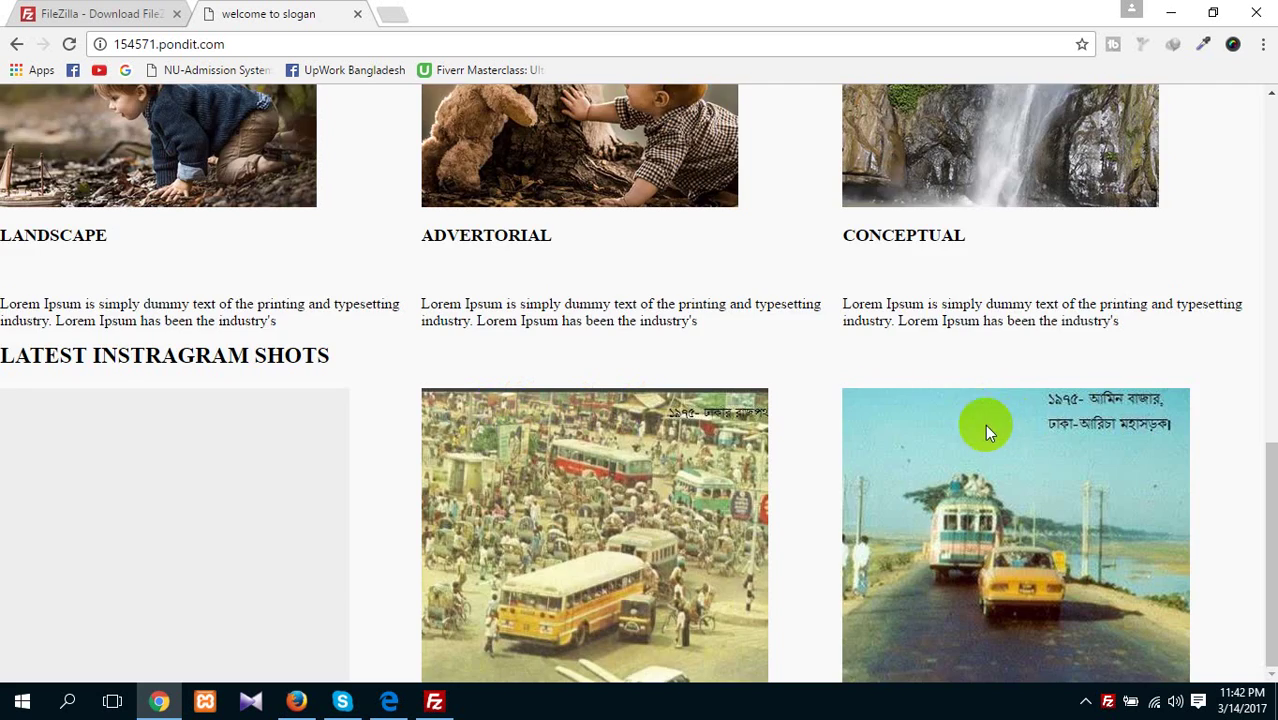
scroll(141, 160, up, 5)
scroll(141, 160, up, 4)
scroll(608, 326, down, 4)
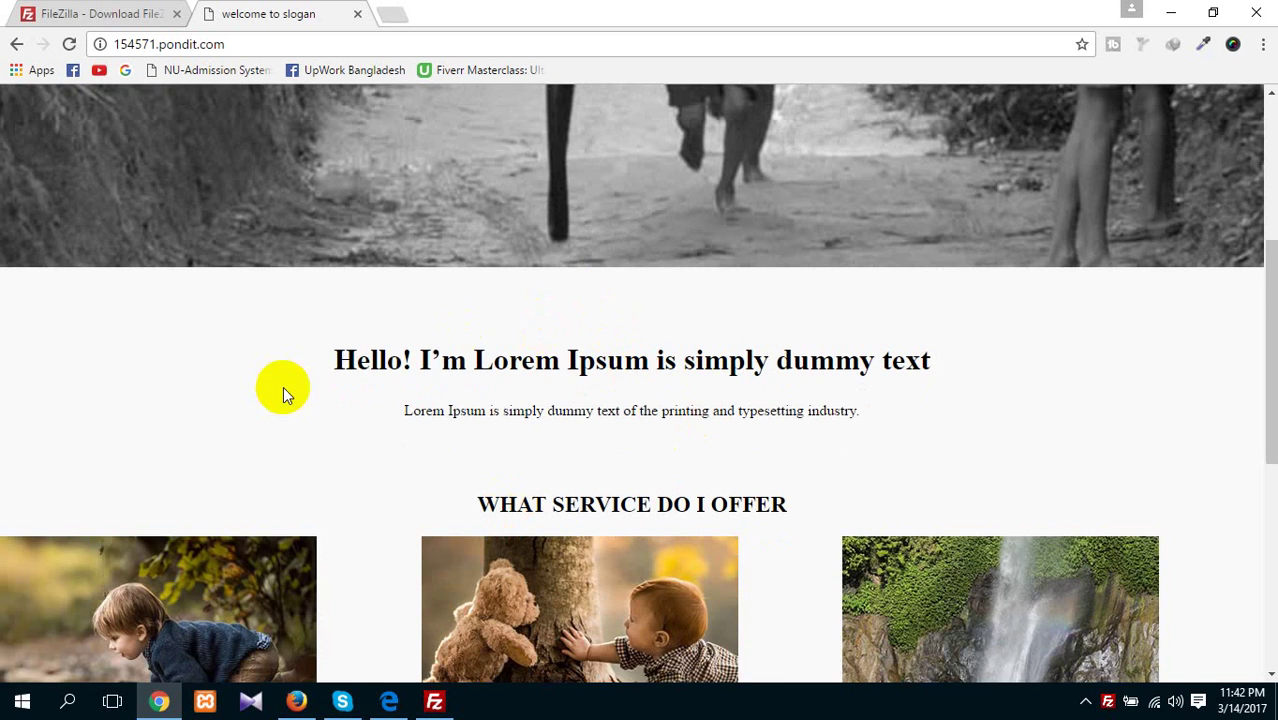
scroll(286, 390, down, 6)
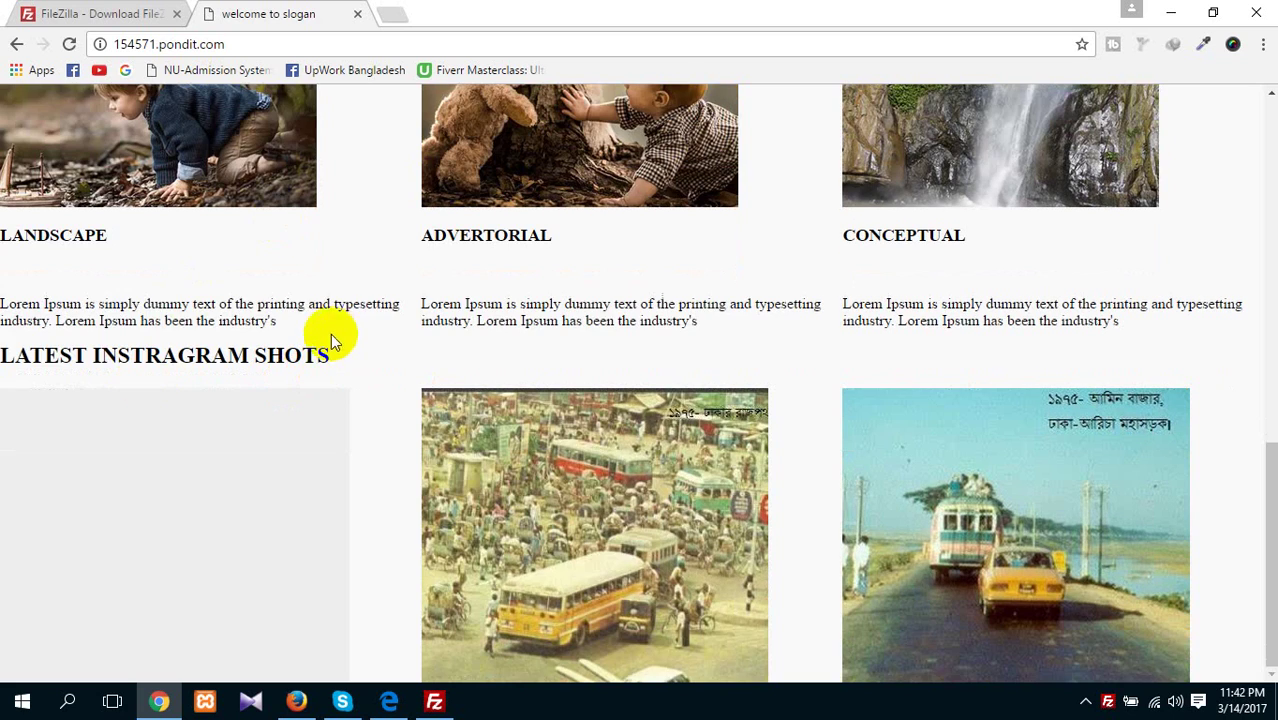
scroll(600, 450, up, 4)
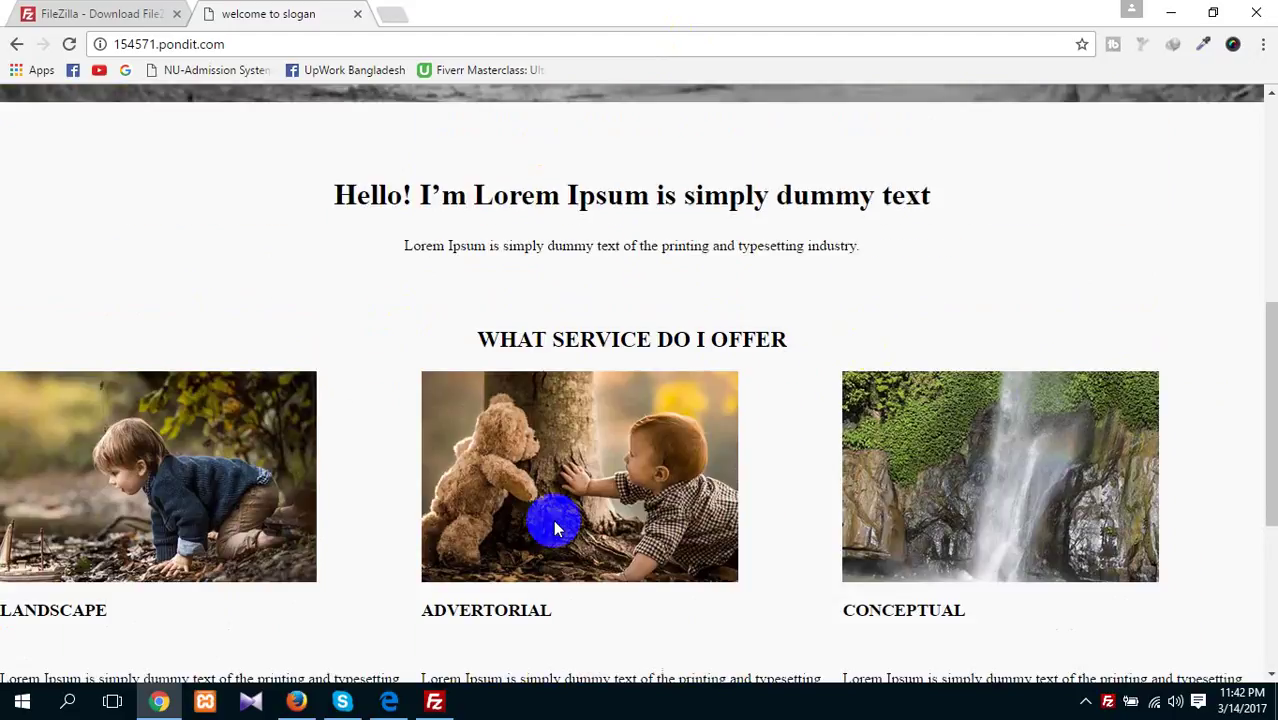
scroll(1055, 331, up, 7)
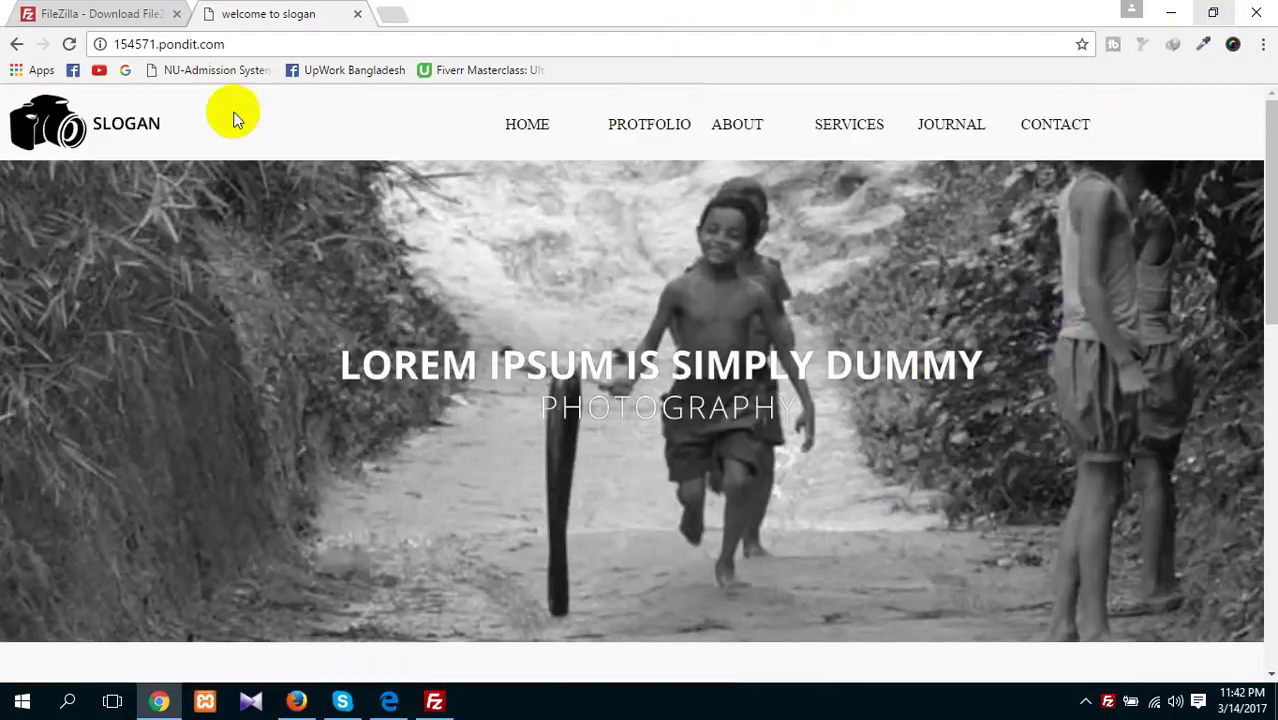